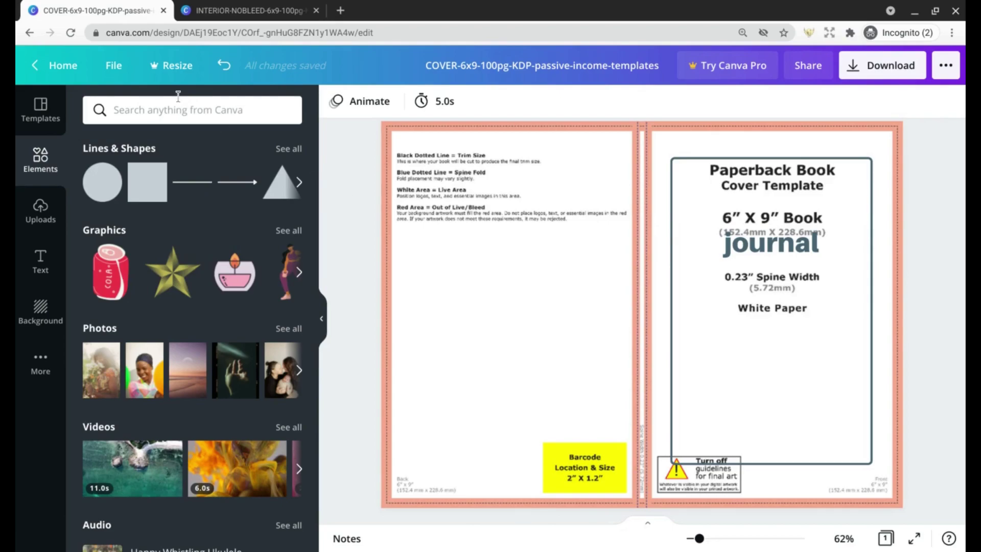
Step: Close the File menu and open the info card for the free Square shape in Lines & Shapes
click(119, 70)
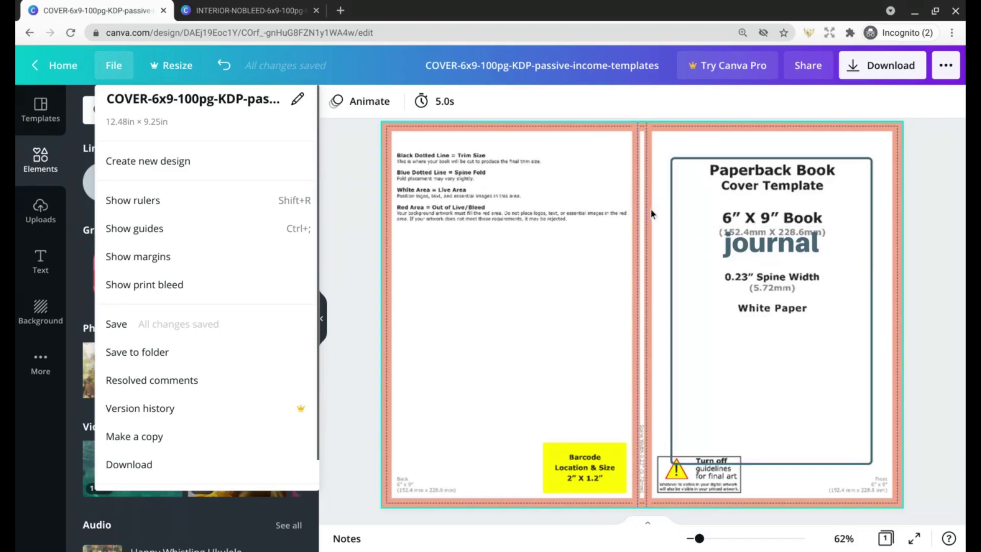
click(336, 236)
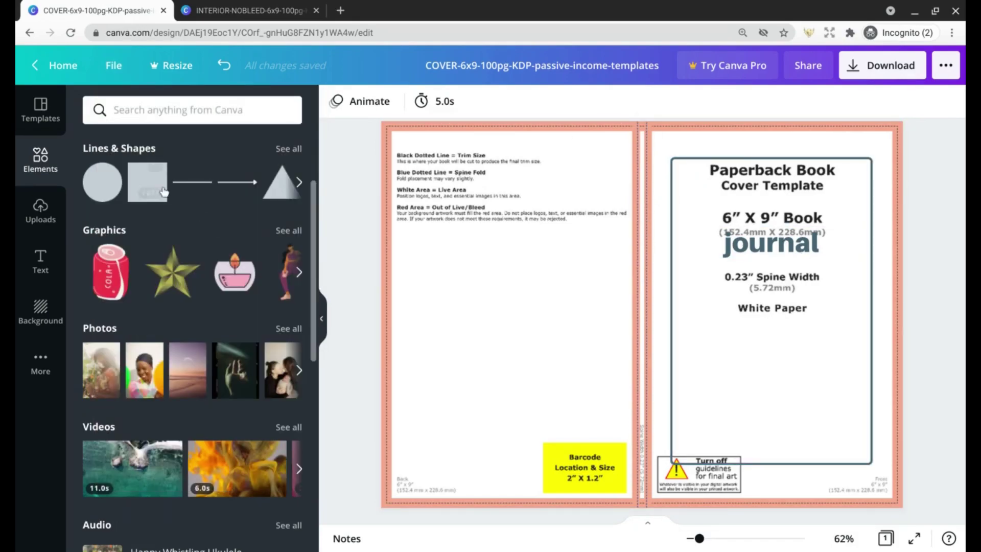
click(156, 174)
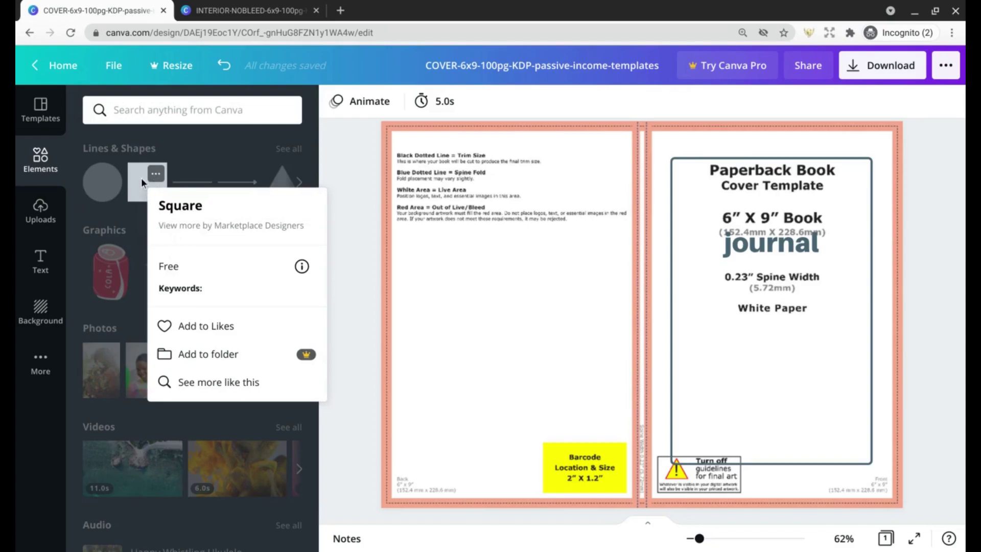
Step: Add a square, narrow it into a tall thin strip, and centre it on the spine
click(141, 180)
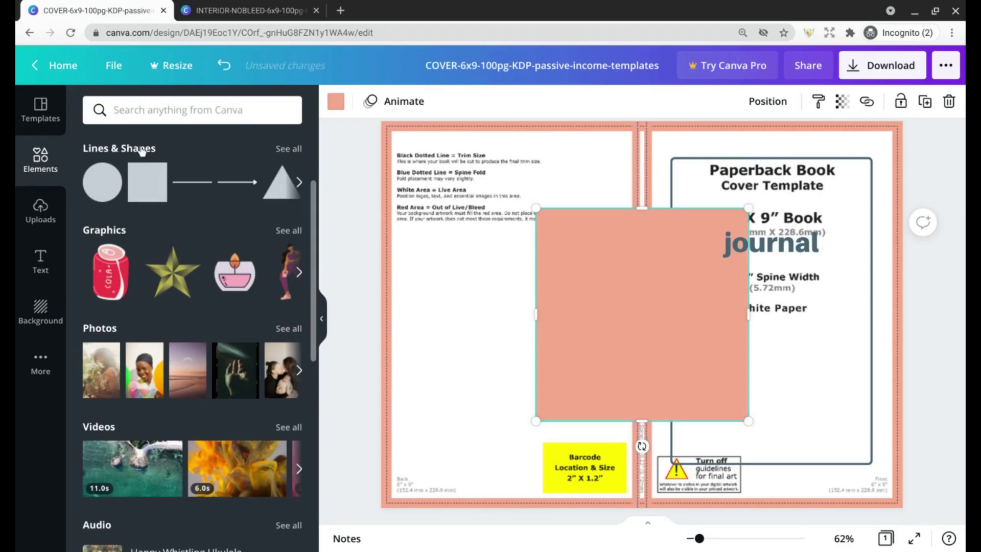
mouse_move(146, 193)
drag(537, 320, 736, 330)
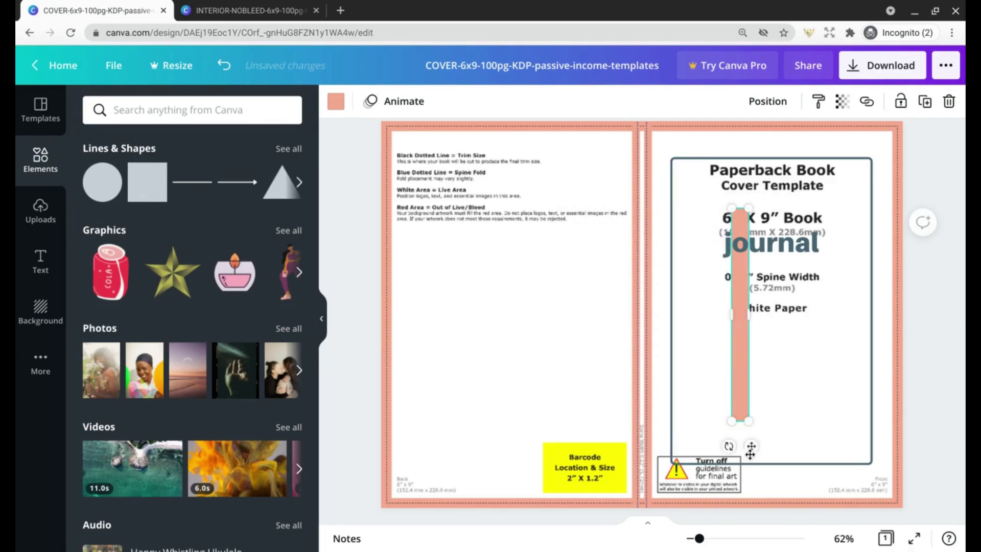
drag(753, 448, 646, 514)
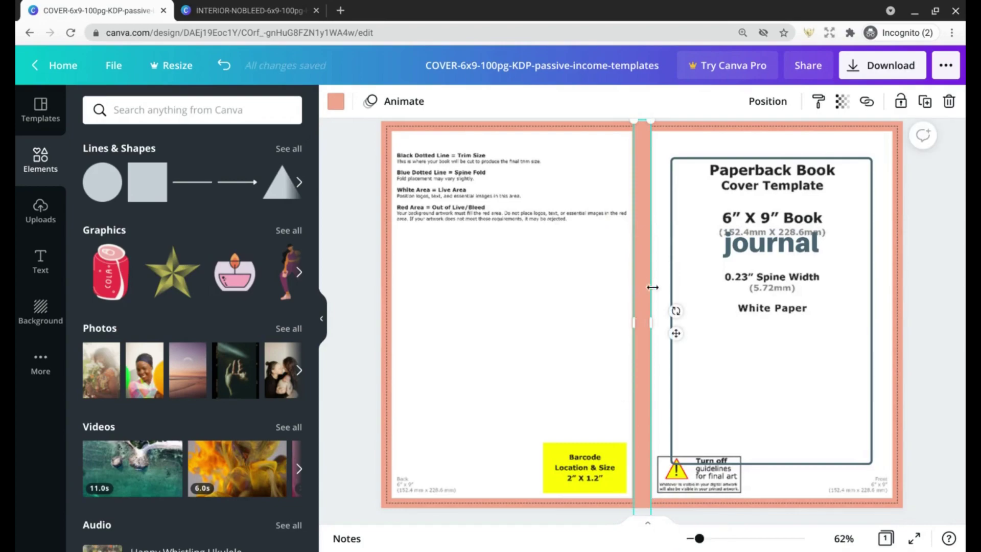
drag(676, 333, 628, 333)
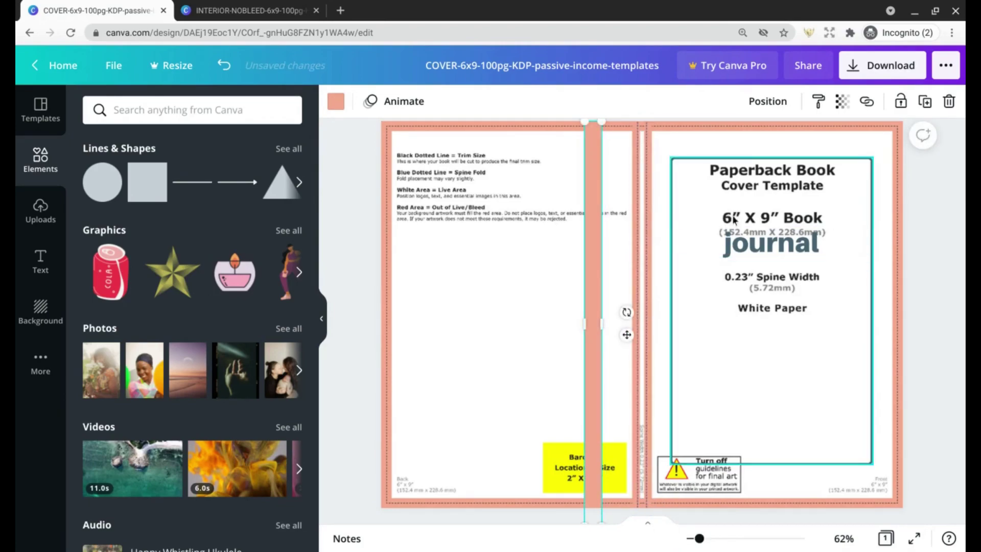
click(766, 102)
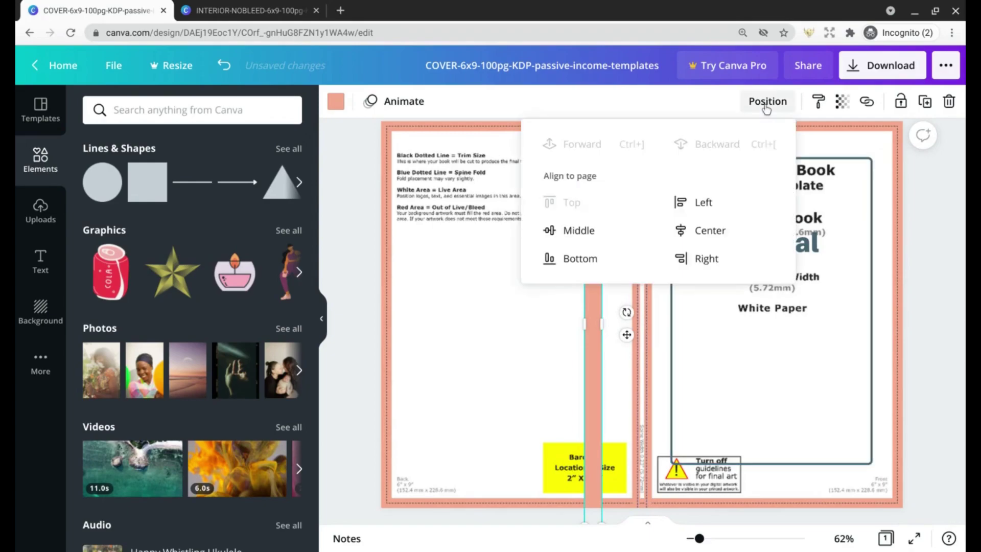
click(615, 236)
click(724, 231)
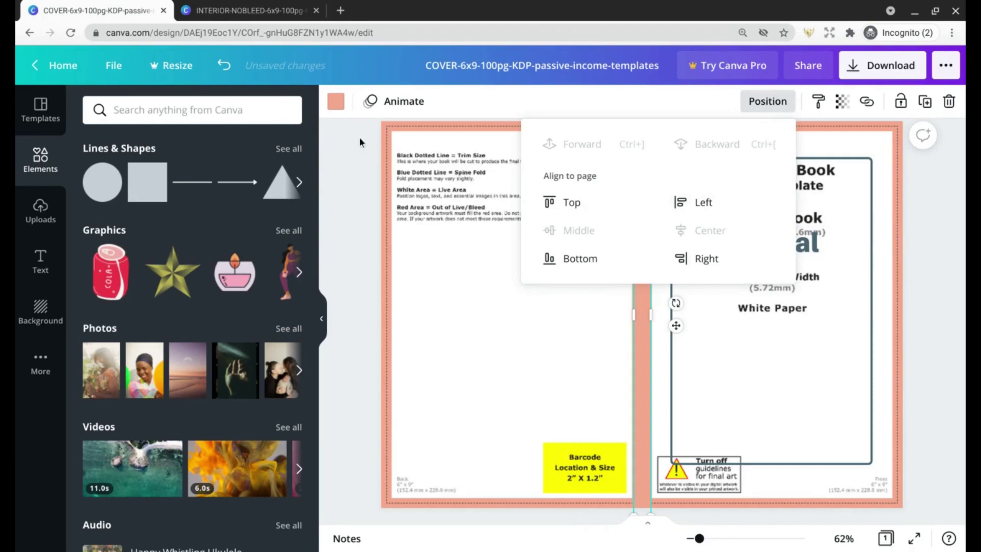
Step: Fill the spine strip yellow and deselect it
click(336, 101)
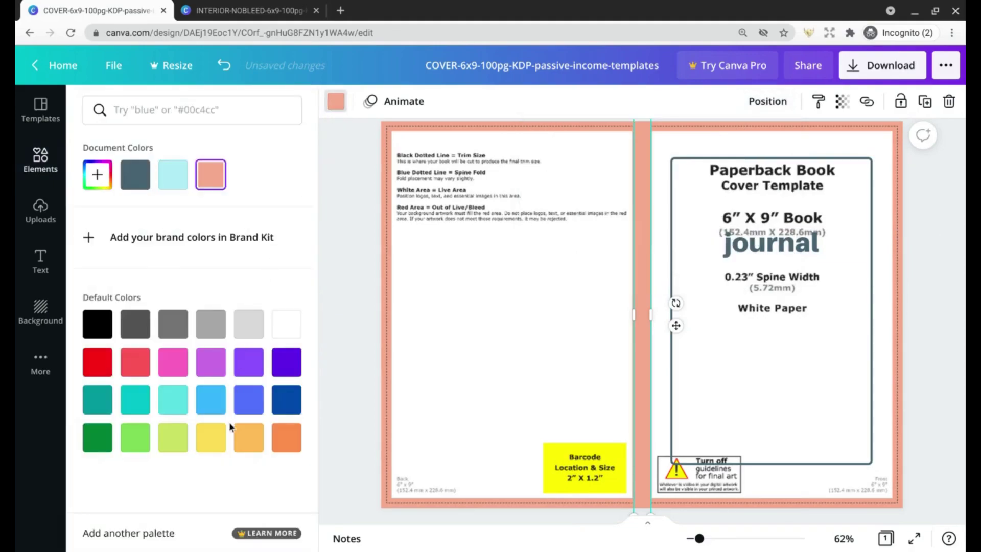
click(220, 442)
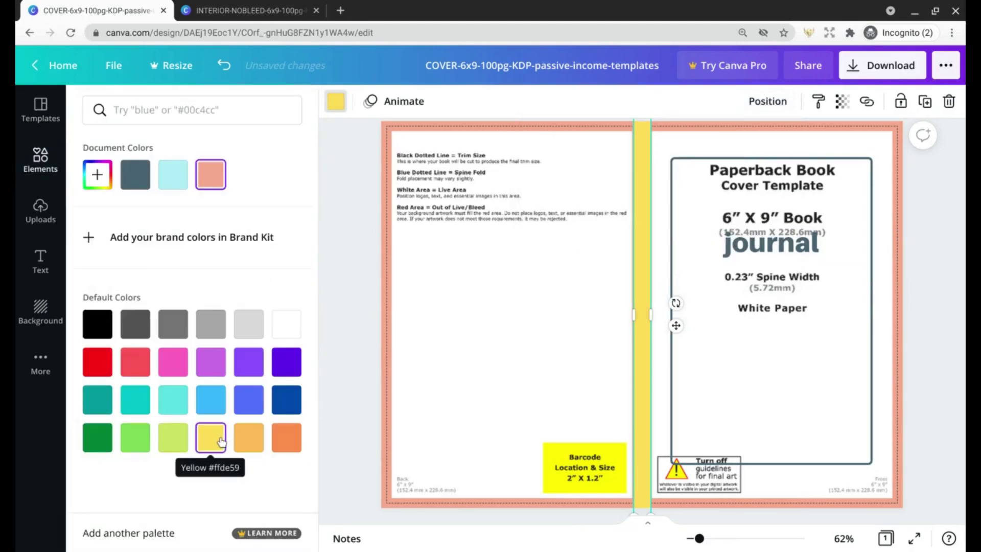
key(Escape)
click(354, 216)
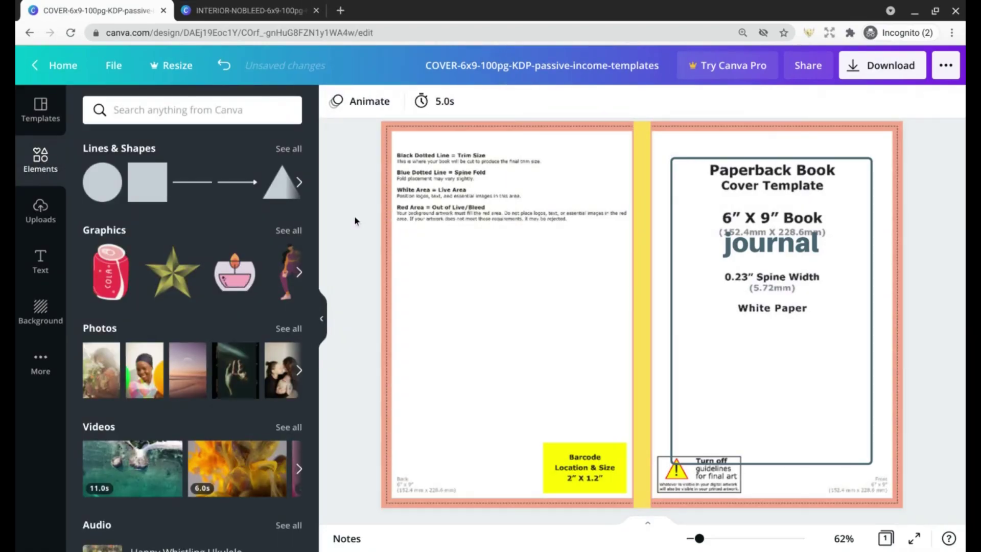
scroll(454, 235, up, 1)
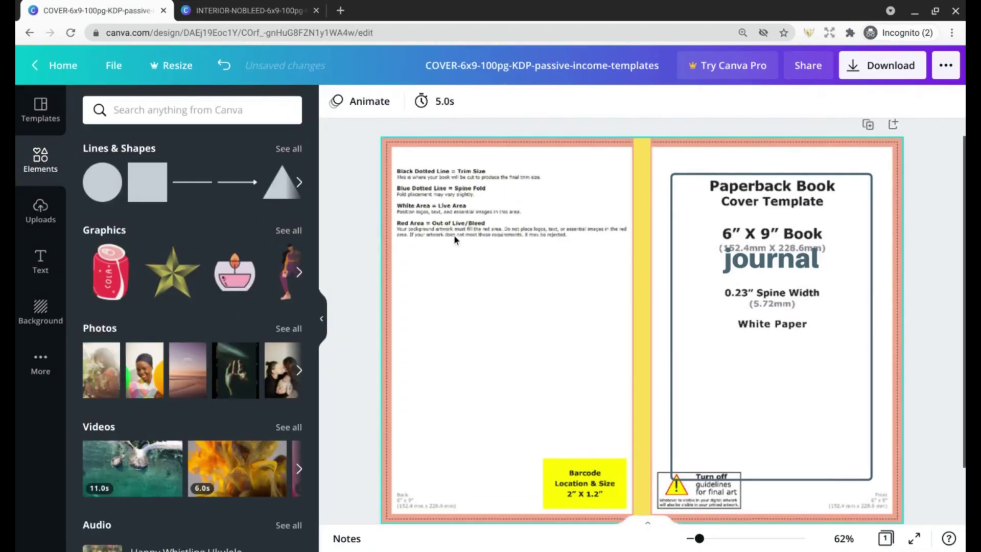
Step: Search Elements graphics for 'daisy' and add the daisy wreath frame to the page
click(236, 116)
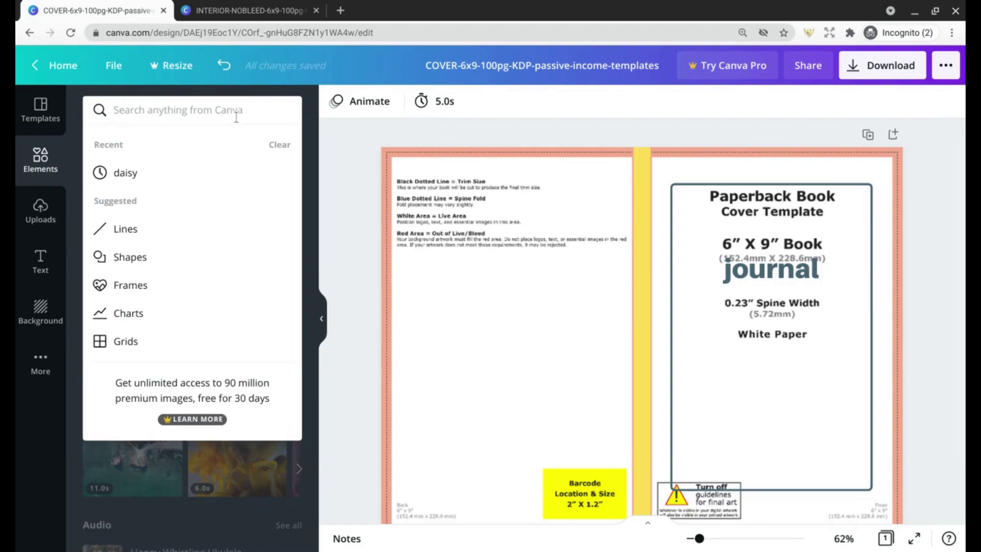
click(192, 183)
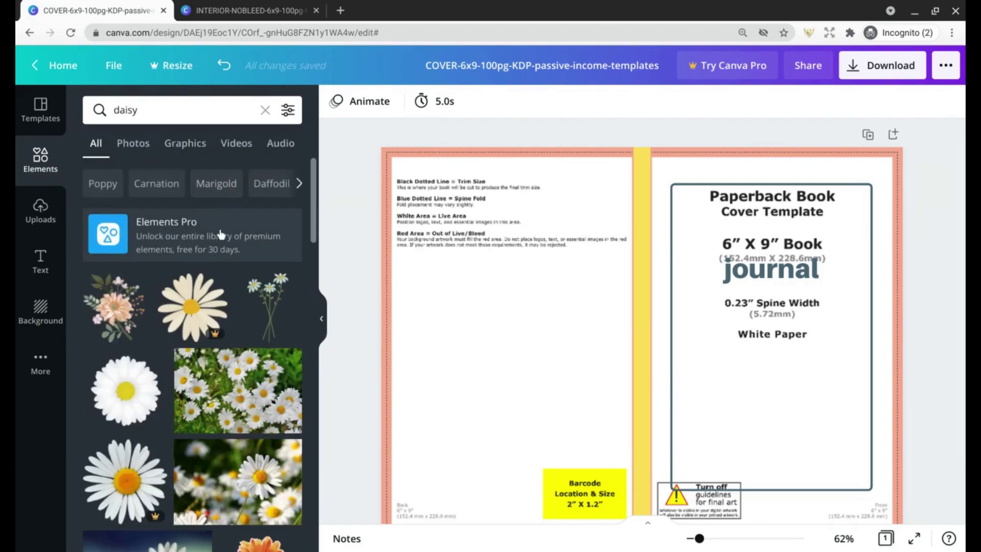
click(186, 144)
scroll(214, 358, down, 1)
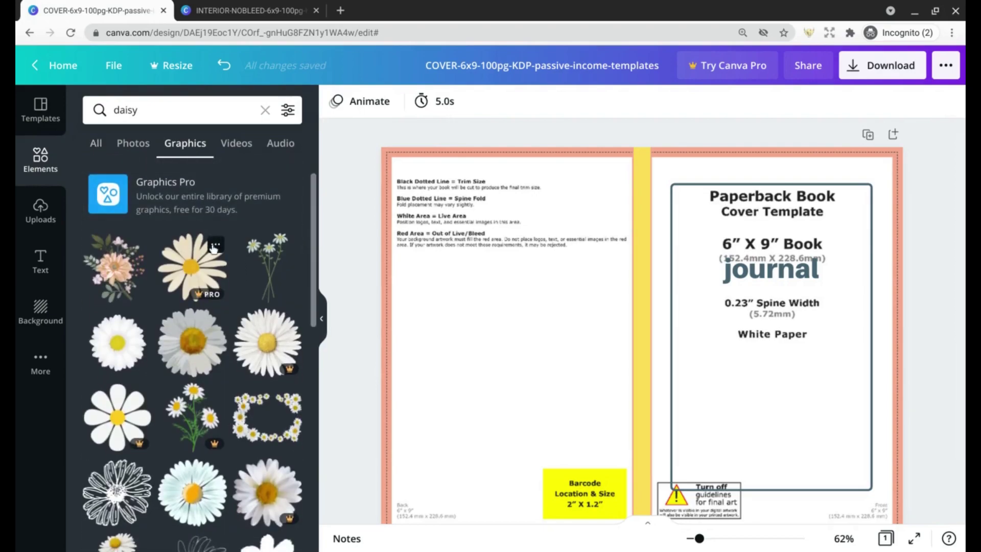
click(260, 415)
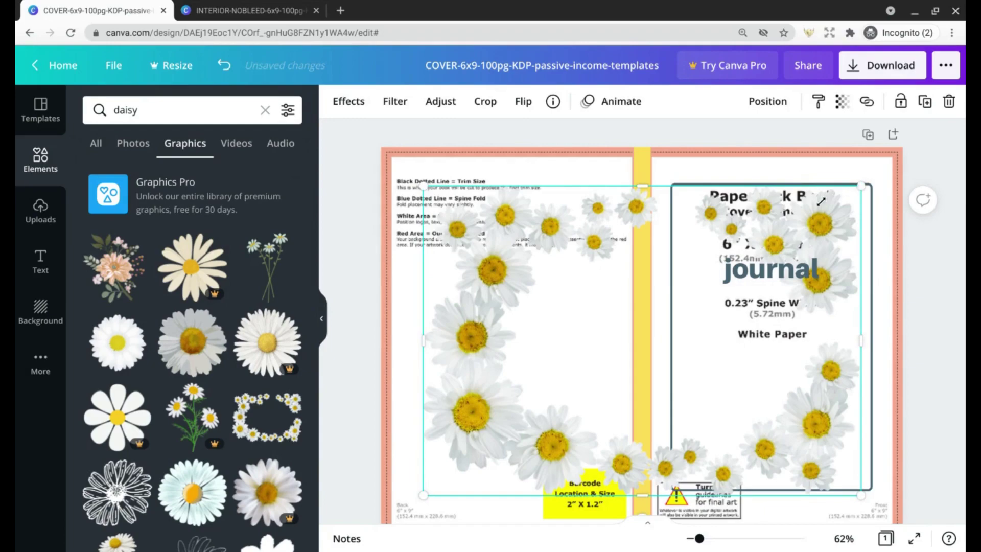
Step: Tilt the daisy frame to -21°, then scale and position it over the front cover
drag(857, 184, 803, 223)
scroll(795, 259, down, 1)
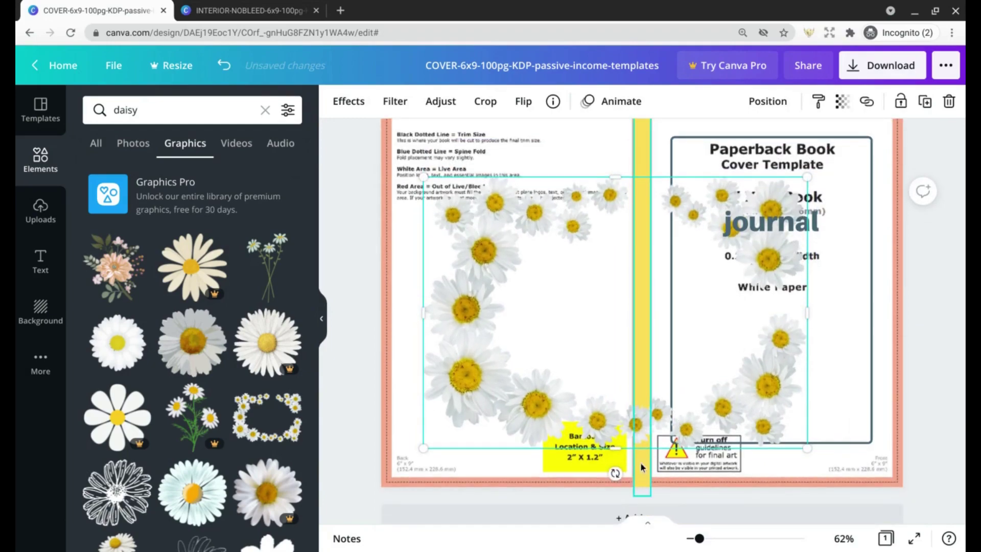
drag(615, 474, 808, 315)
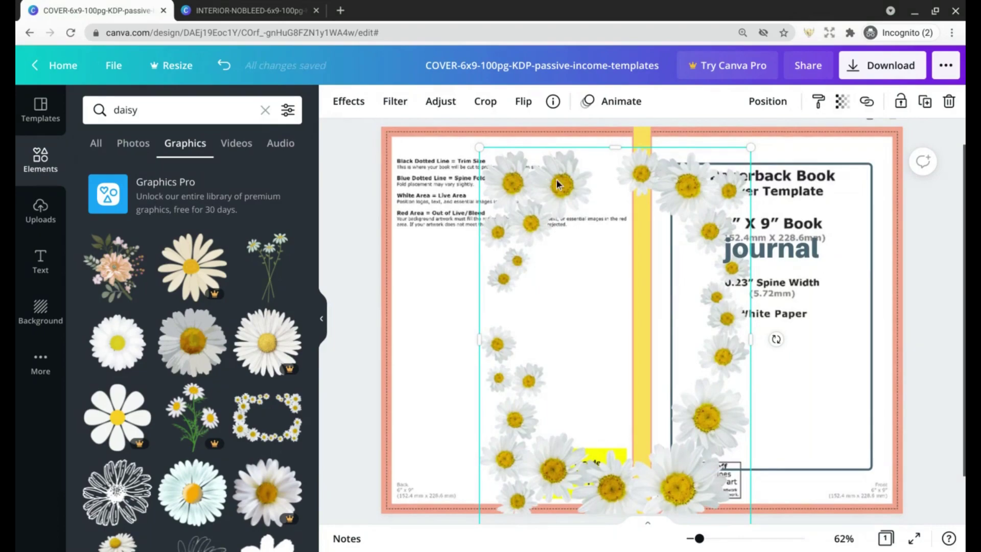
drag(562, 183, 724, 169)
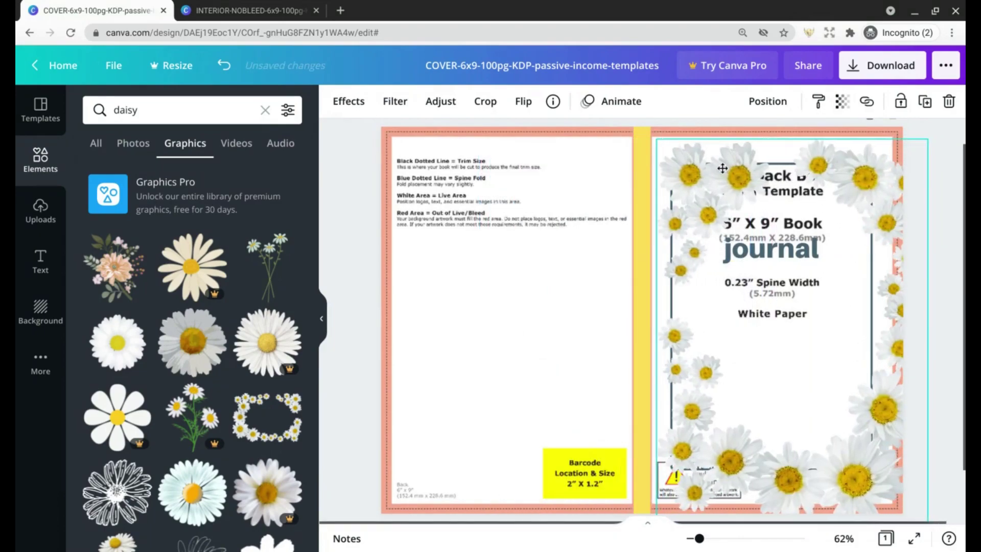
scroll(857, 374, down, 1)
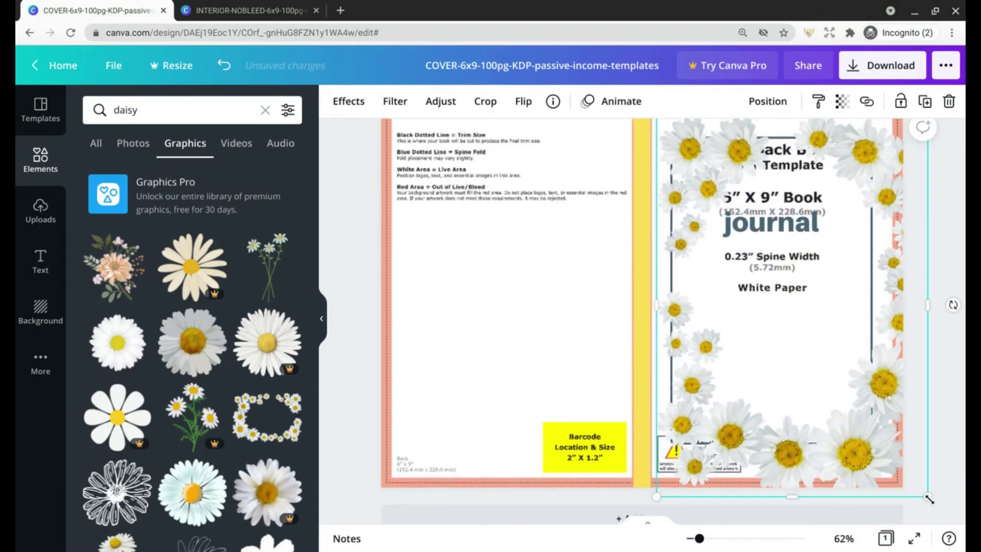
drag(929, 499, 877, 464)
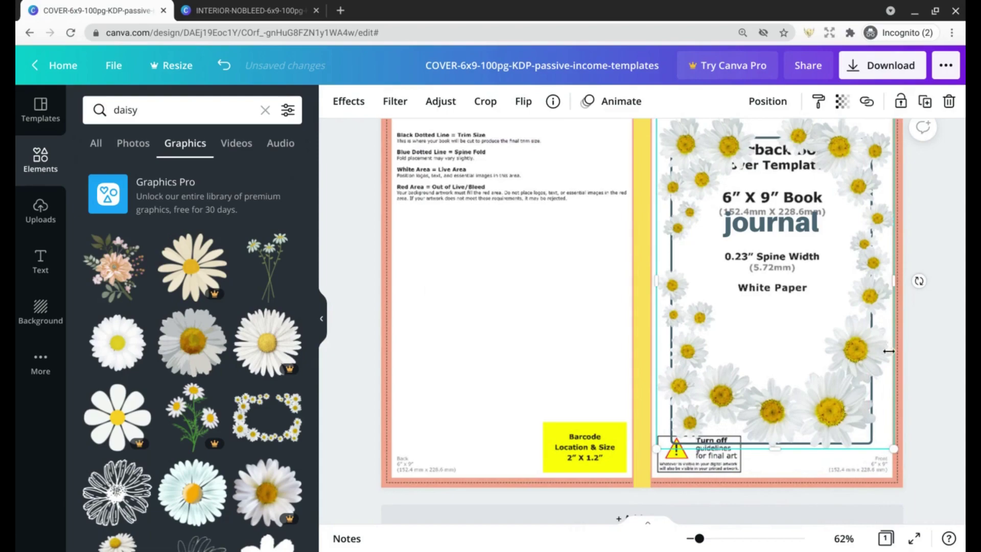
scroll(892, 367, up, 1)
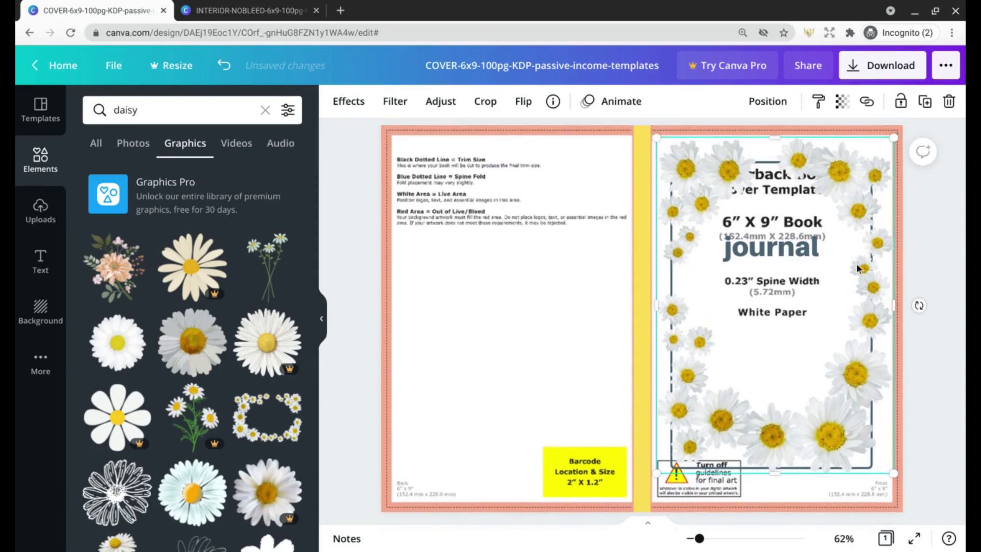
drag(845, 180, 844, 183)
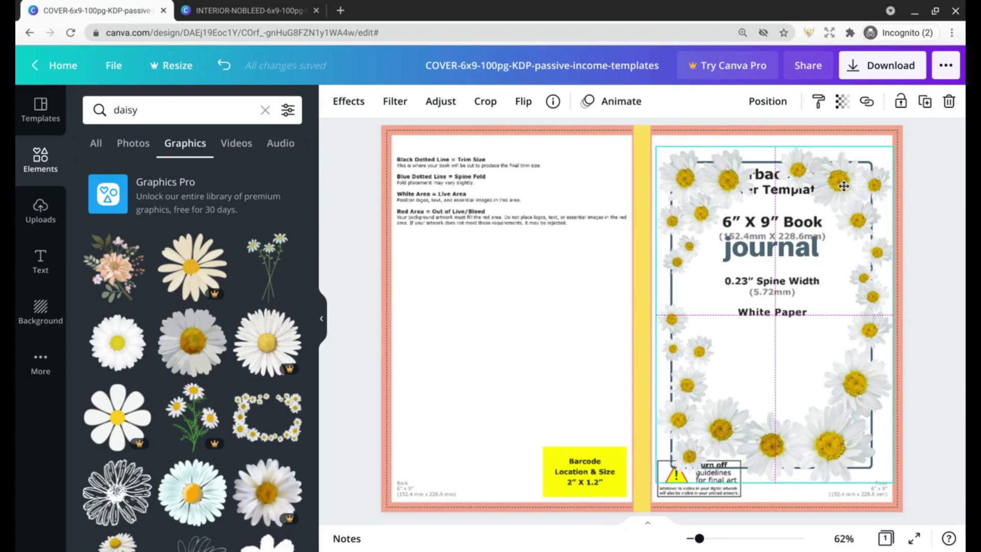
drag(844, 186, 843, 186)
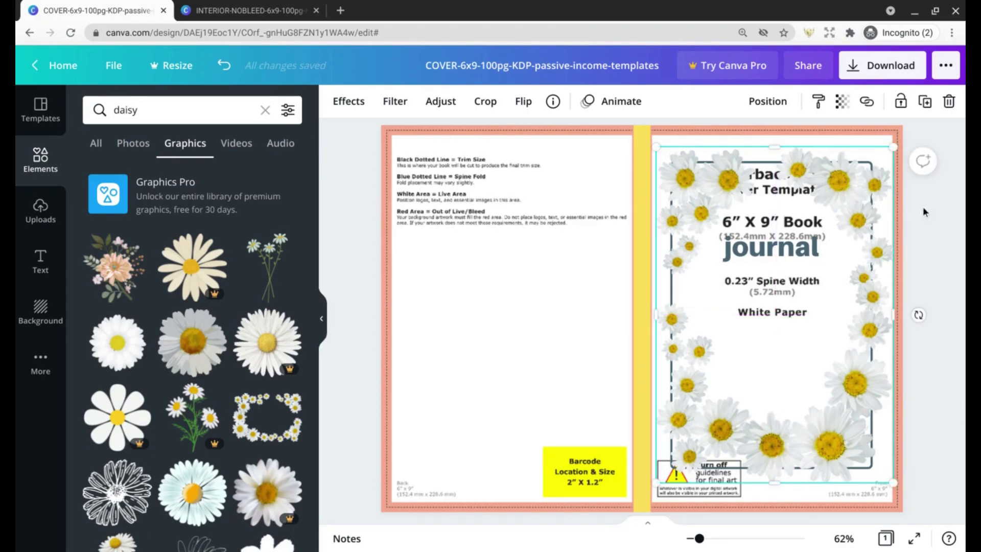
Step: Send the daisy frame behind the cover text, then select the inner border and deselect
click(777, 108)
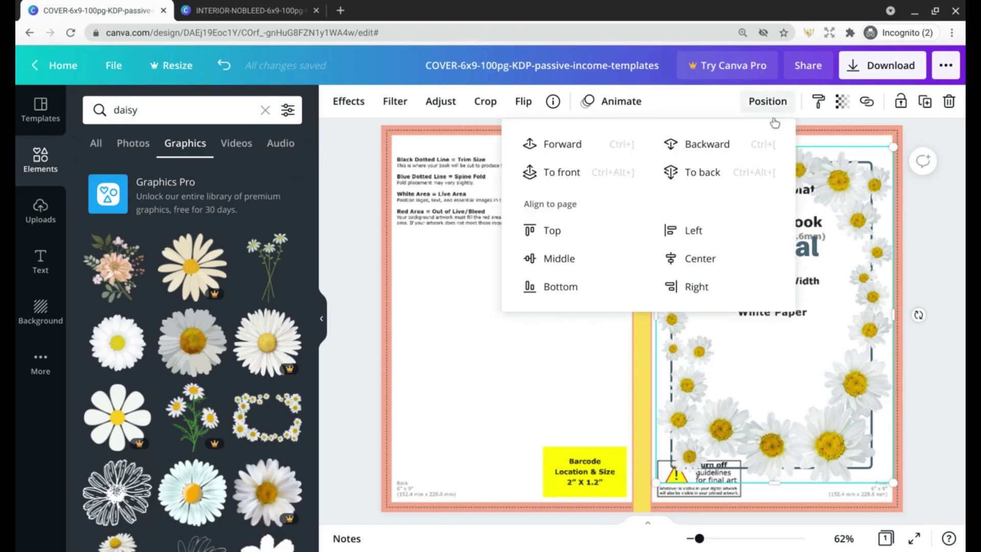
click(742, 173)
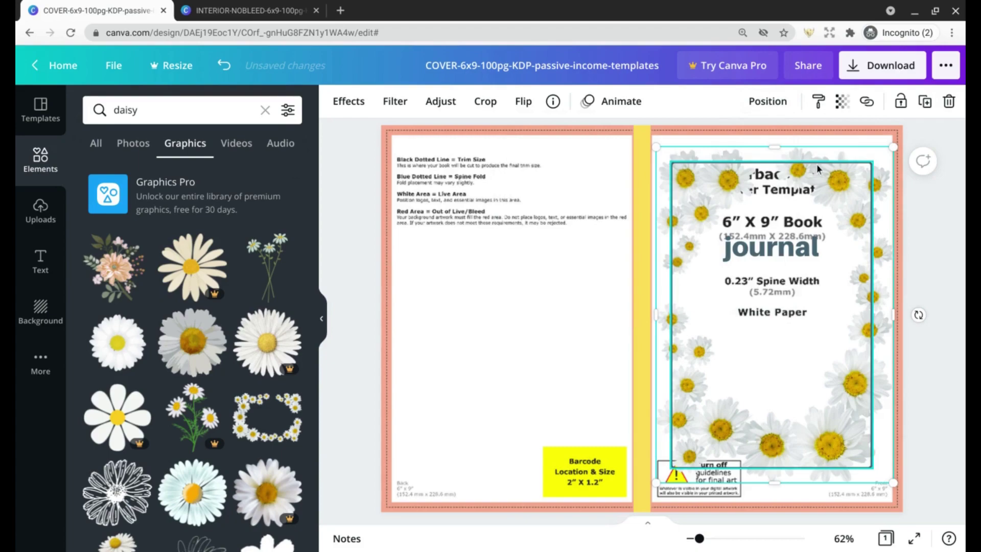
click(782, 167)
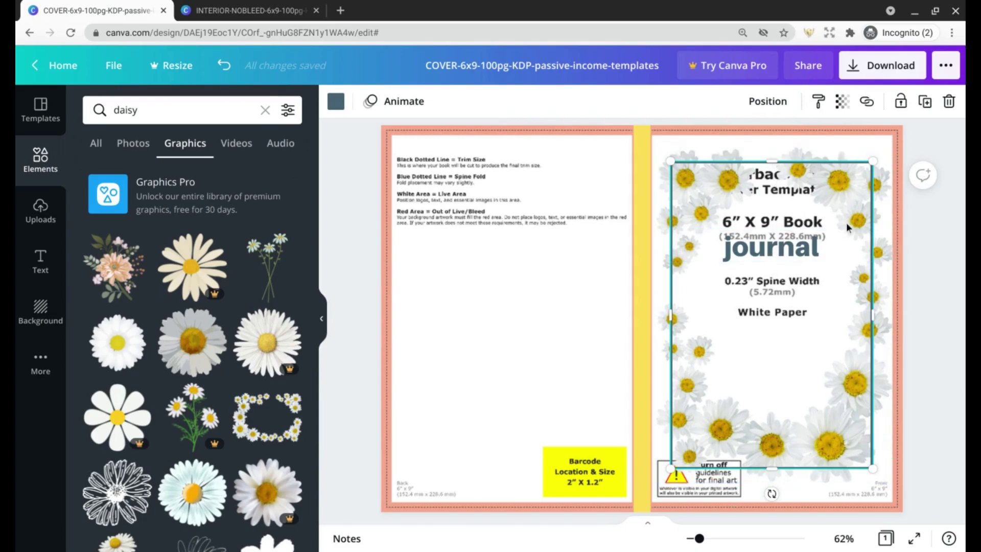
key(Escape)
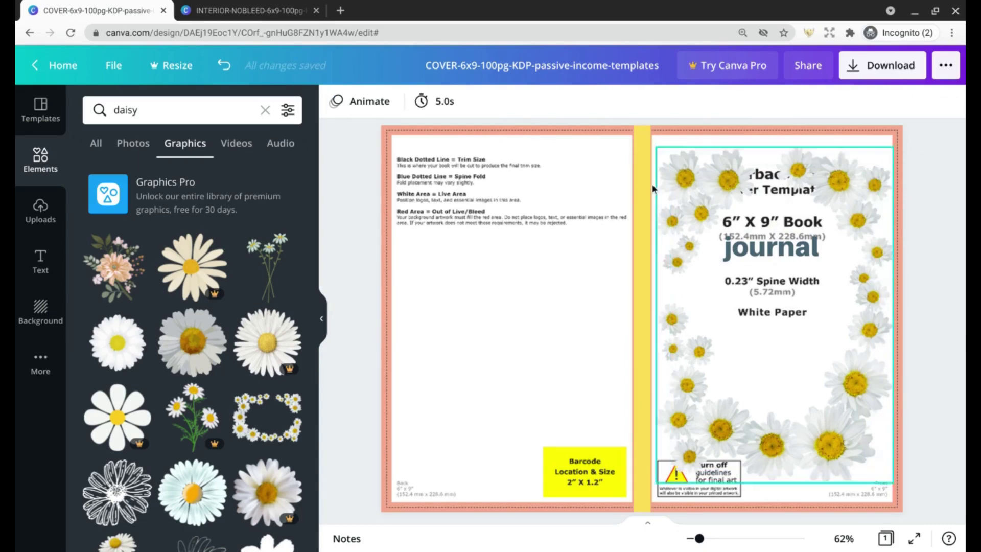
Step: Apply the gingham pattern as the cover background
click(41, 312)
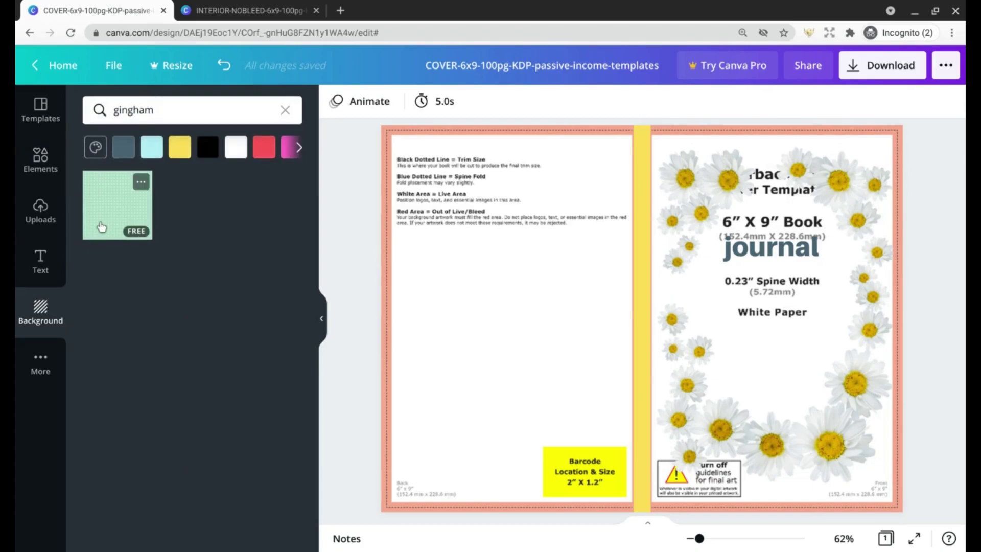
click(109, 196)
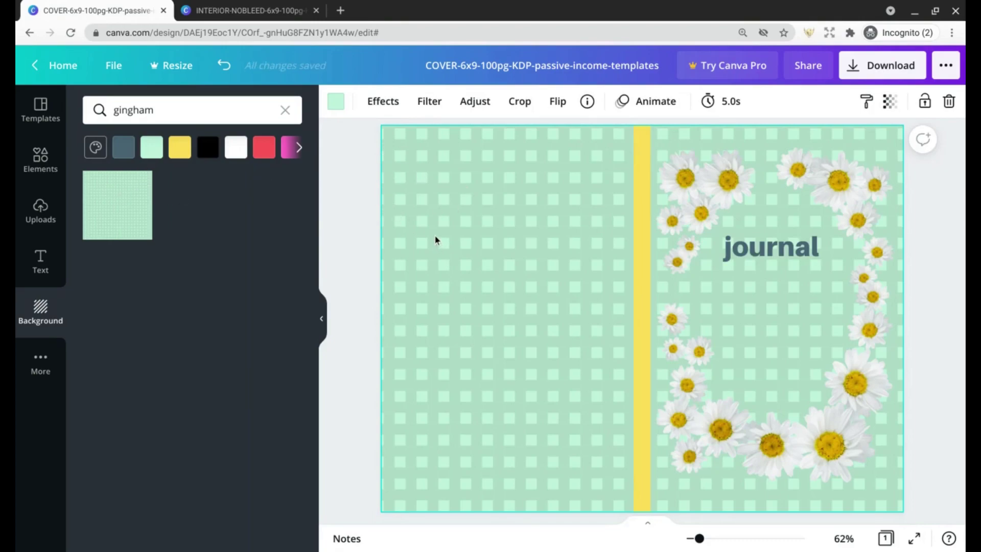
click(338, 104)
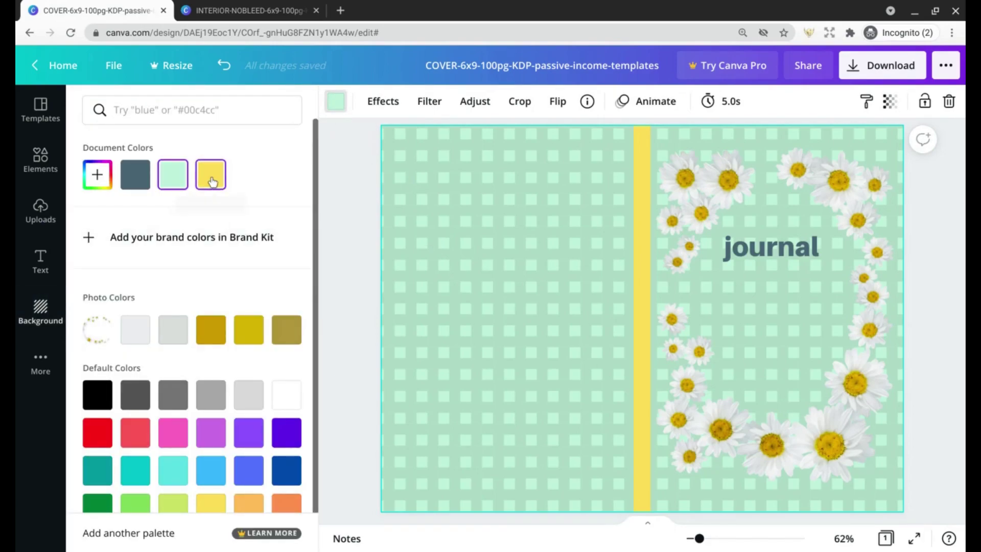
scroll(208, 307, down, 1)
scroll(195, 306, up, 1)
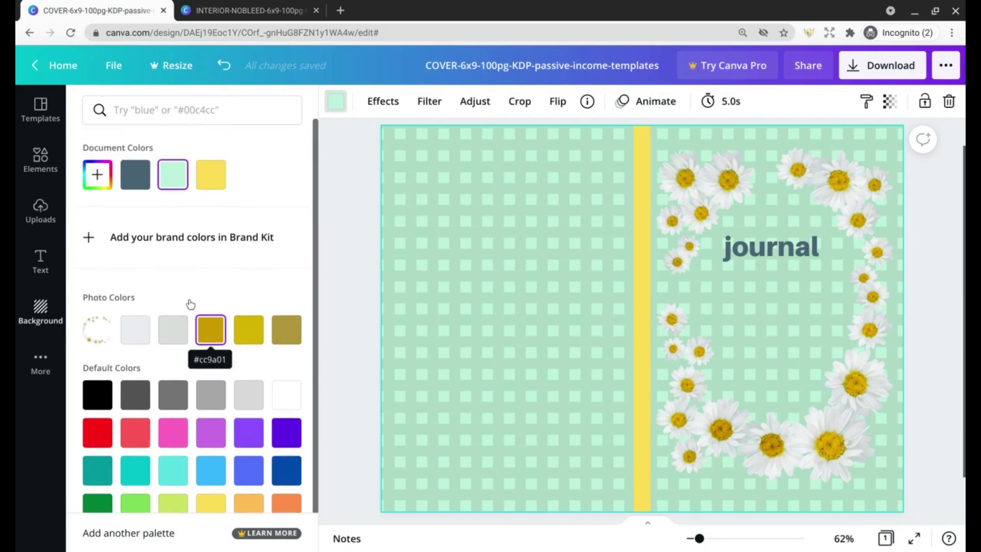
Step: Recolour the gingham background to pale yellow #FDDB75 with the custom colour picker
click(97, 176)
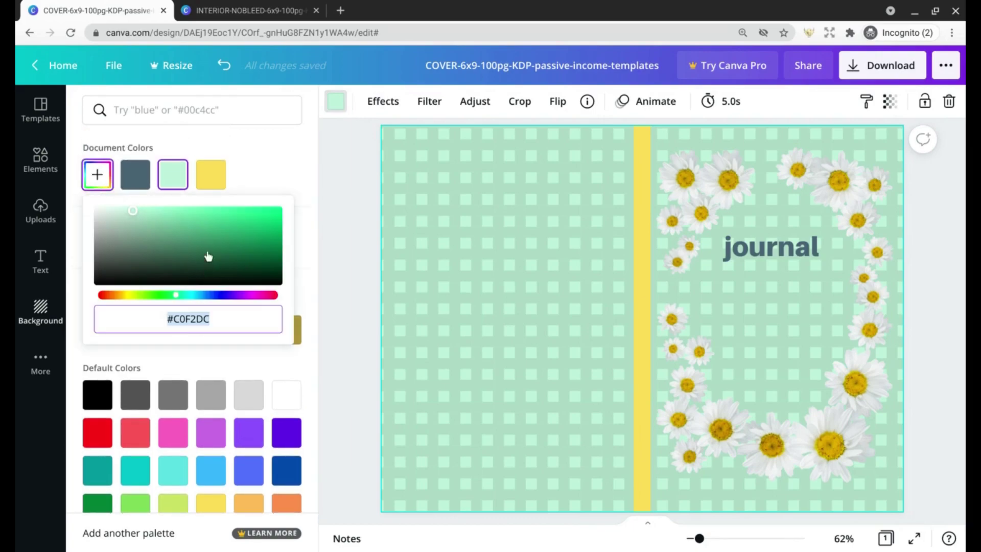
click(196, 238)
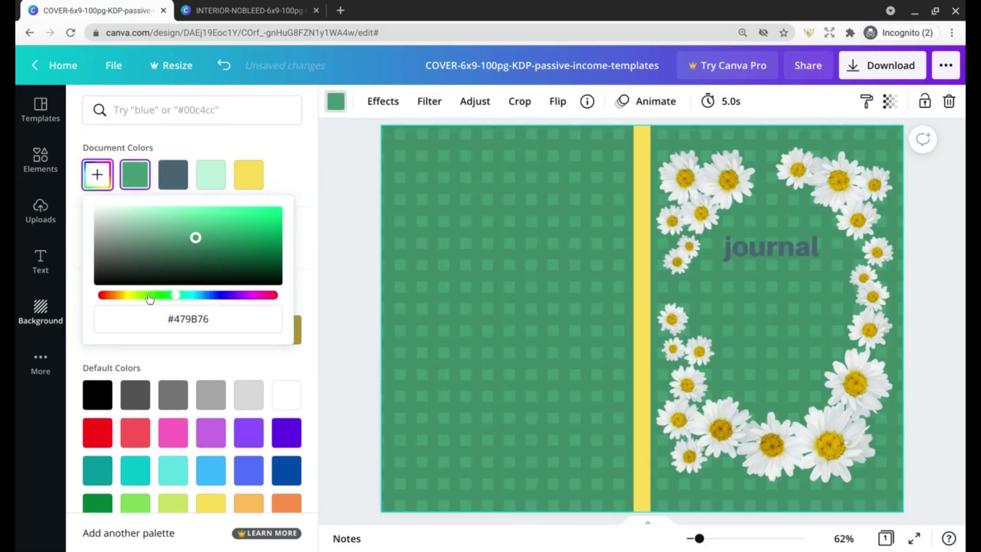
click(132, 297)
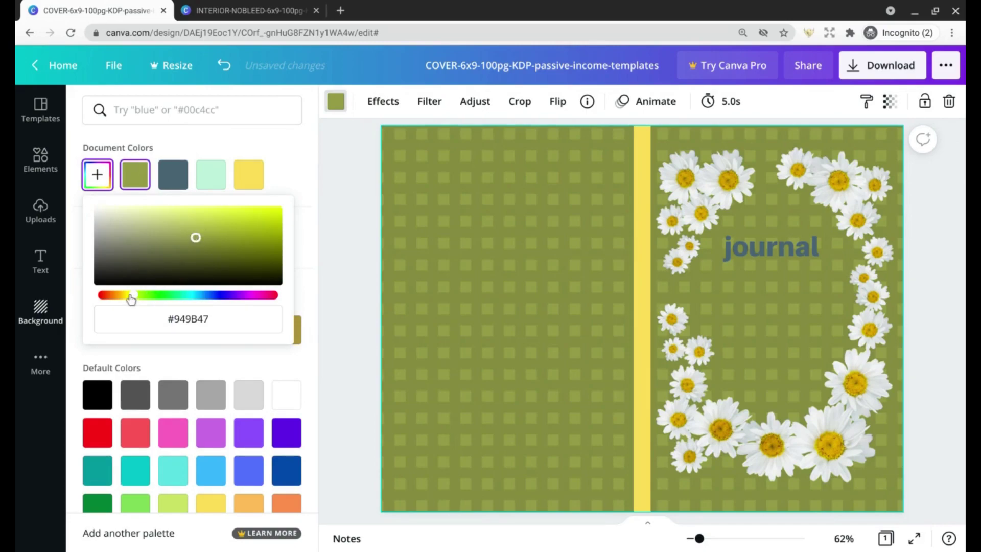
drag(131, 300, 123, 297)
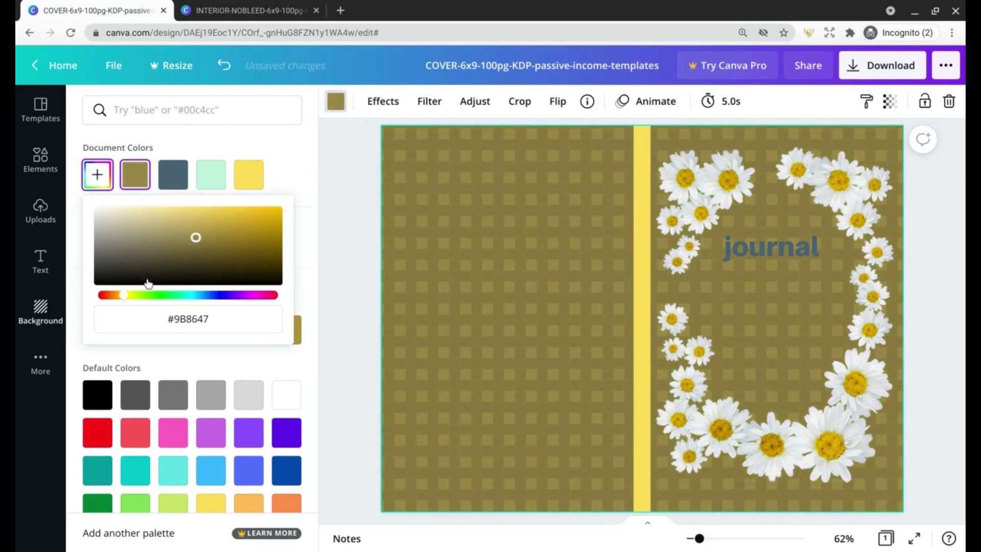
click(204, 211)
drag(204, 210, 156, 210)
Step: Recolour the spine strip from light yellow to the dark gold photo colour
click(350, 206)
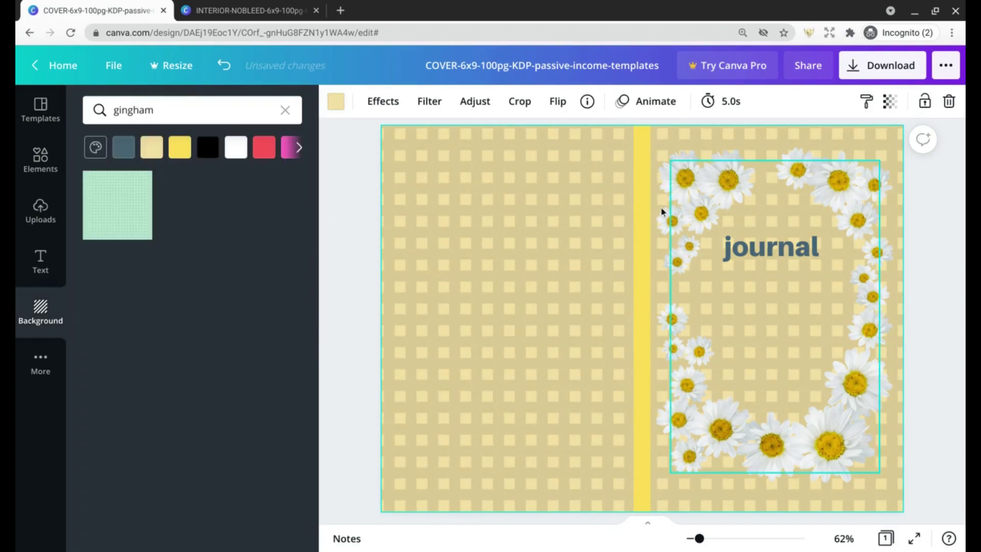
click(635, 168)
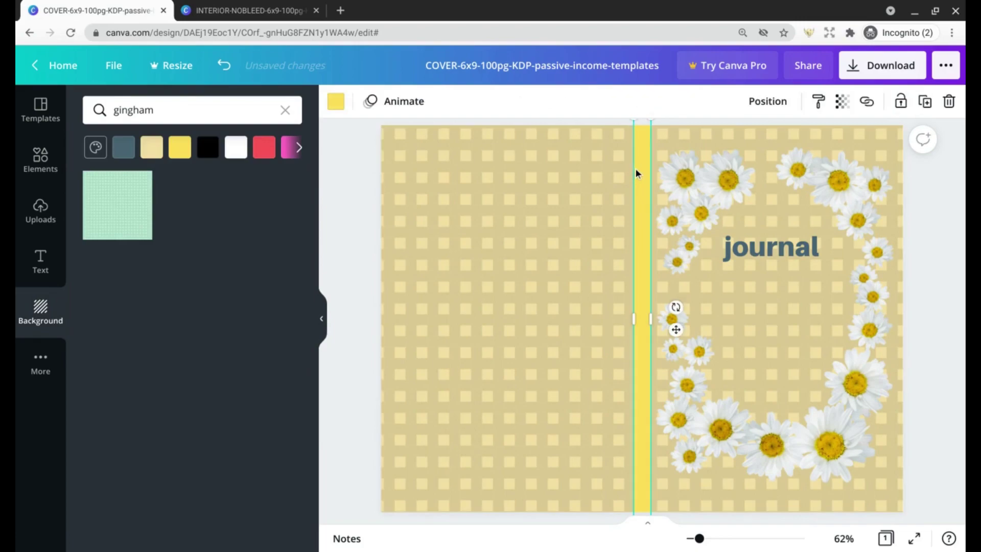
click(336, 102)
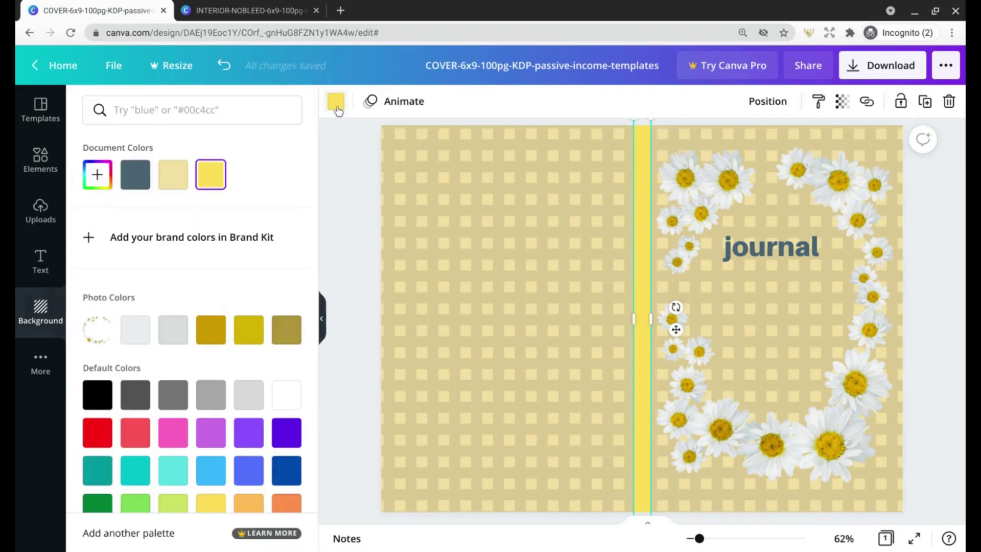
click(247, 328)
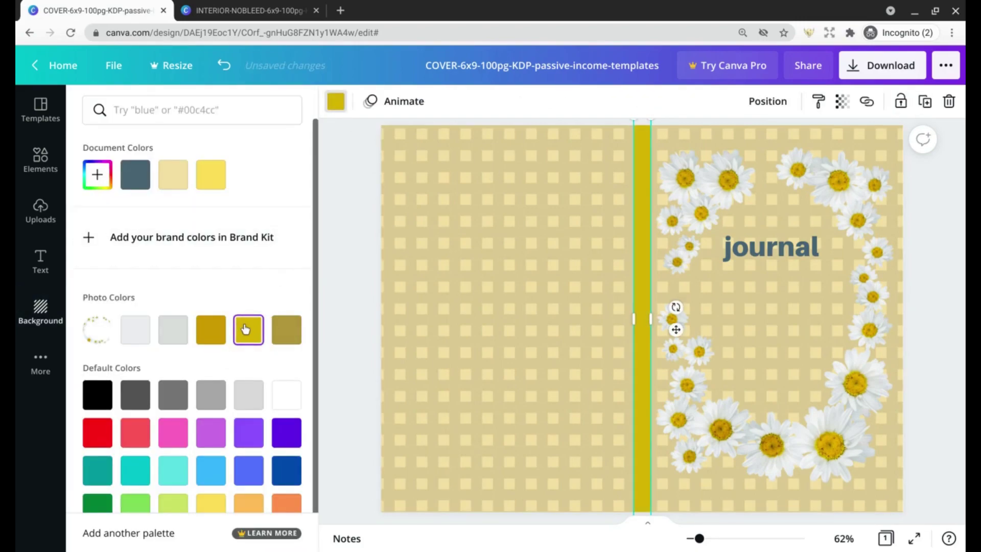
Step: Replace the 'journal' title with 'daisy' and 'diary' on two lines
click(342, 200)
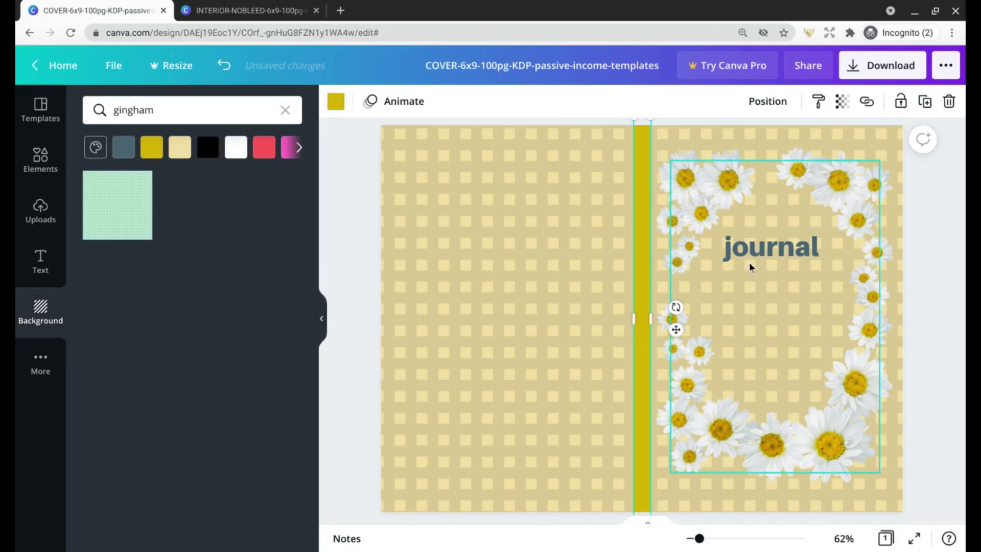
click(916, 240)
click(777, 247)
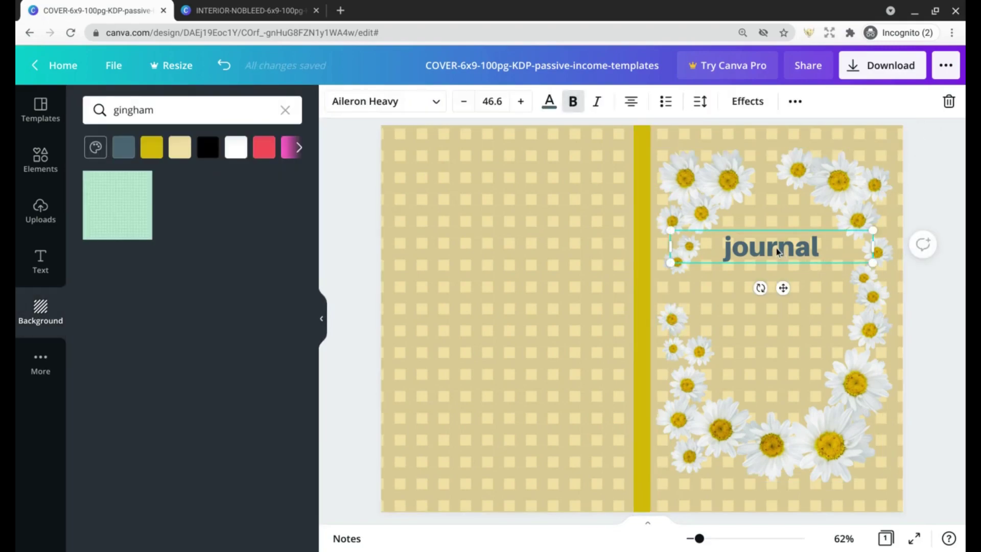
double_click(776, 247)
text(dair)
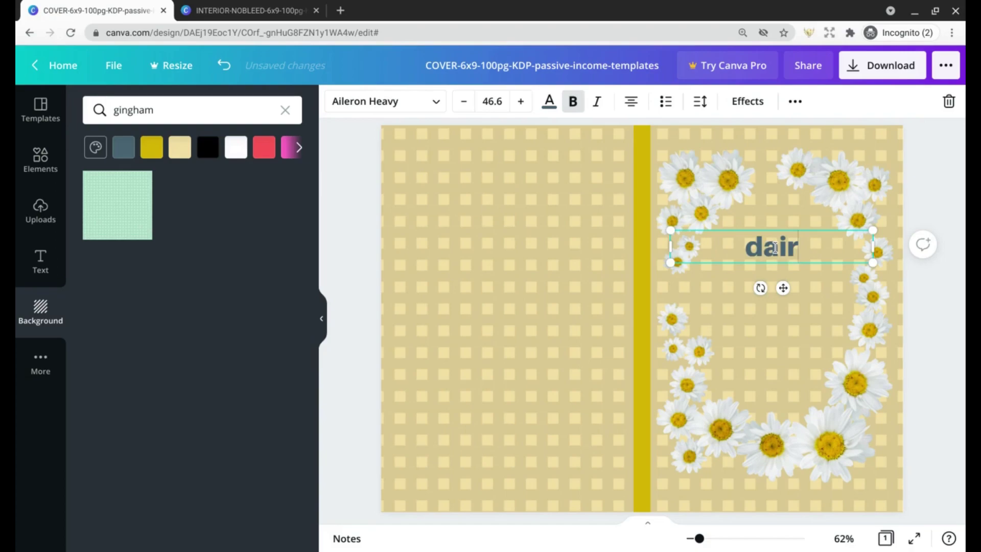
key(BackSpace)
text(sy)
key(Return)
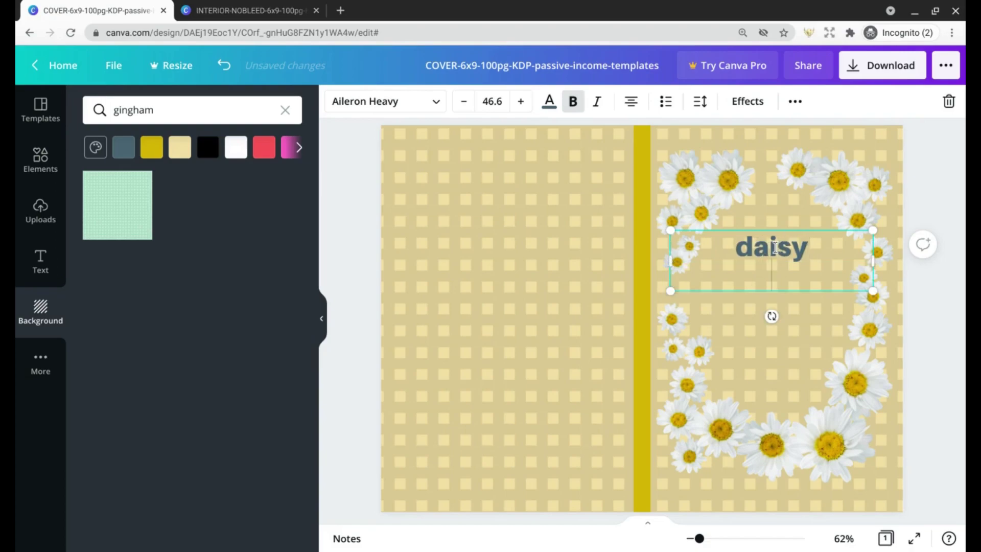
text(diary)
click(902, 202)
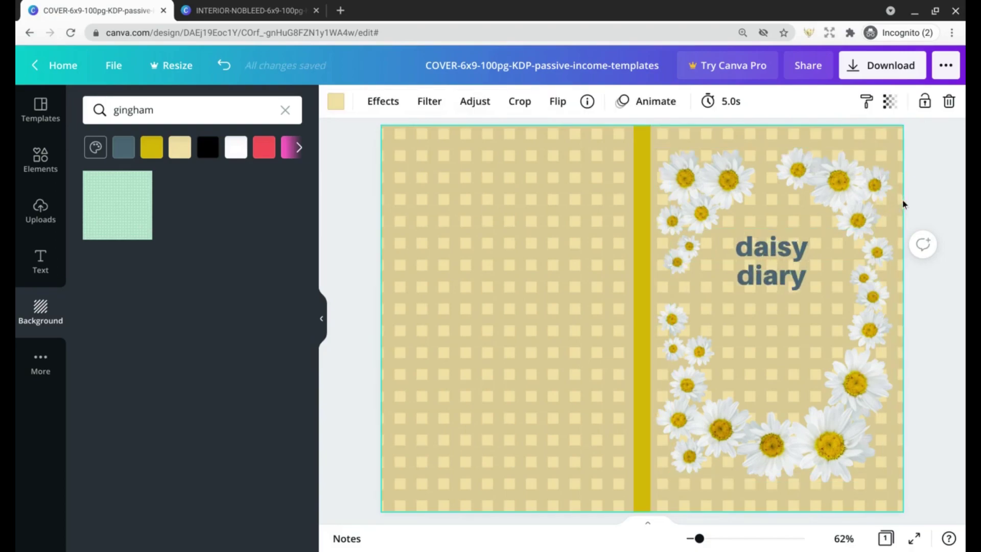
Step: Colour the title dark brown #493623 using the custom colour picker
click(687, 264)
click(549, 101)
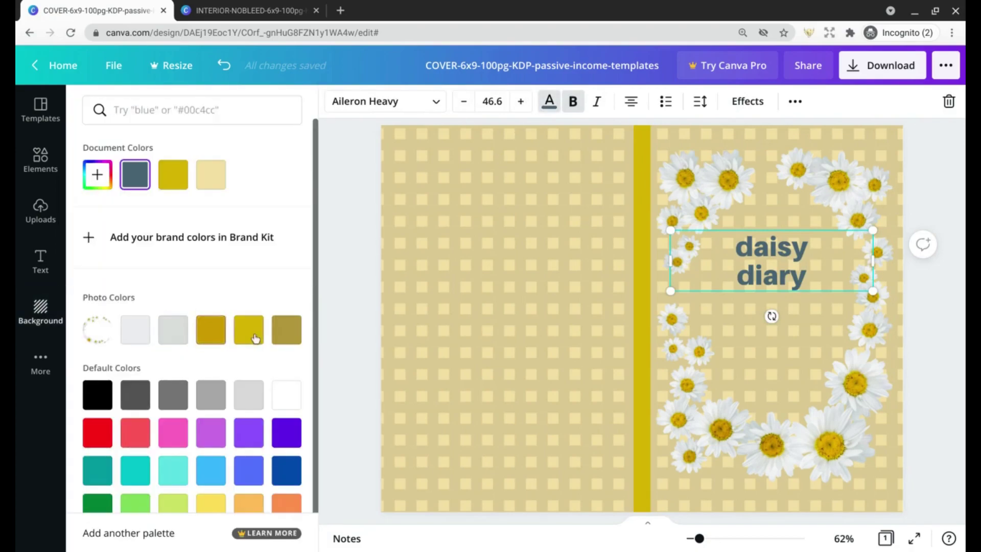
click(284, 337)
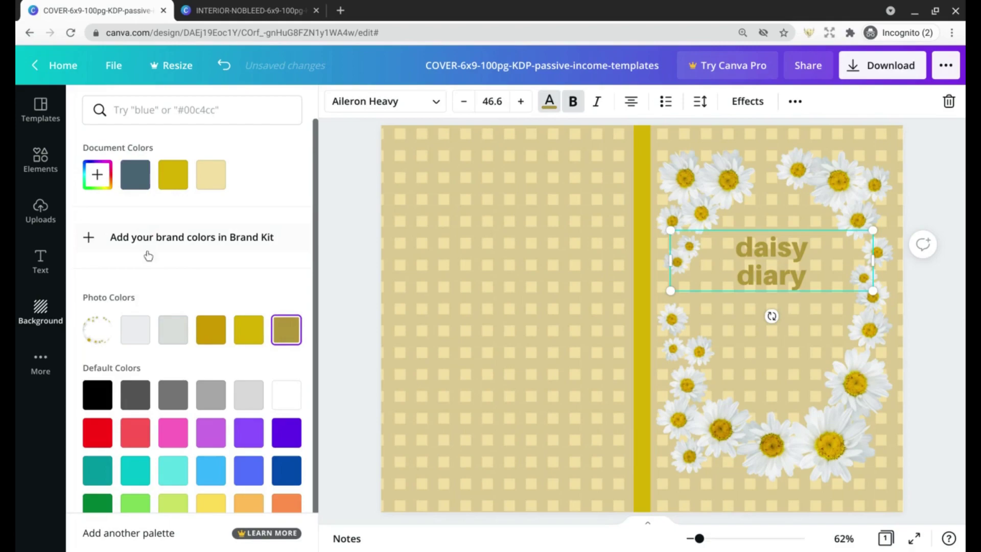
click(136, 178)
click(108, 179)
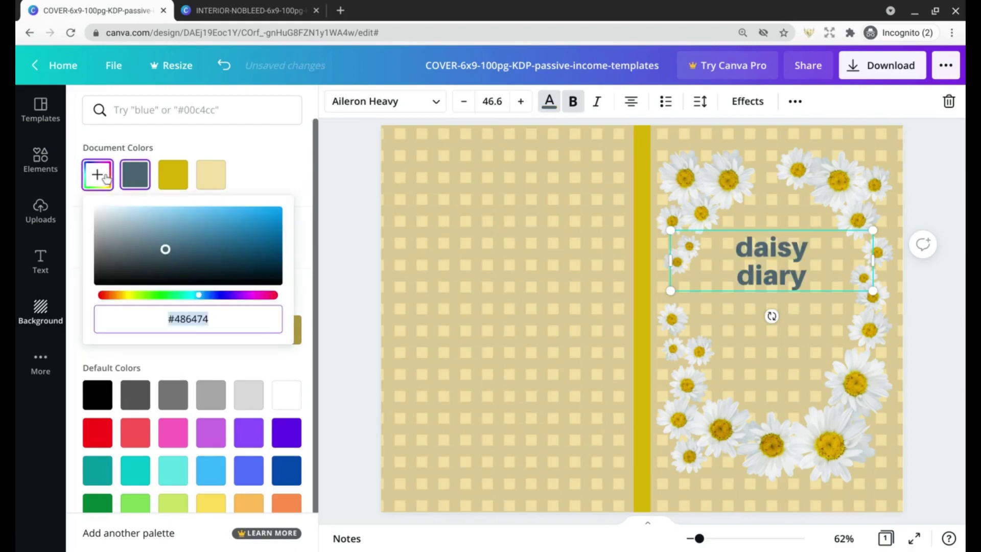
click(191, 262)
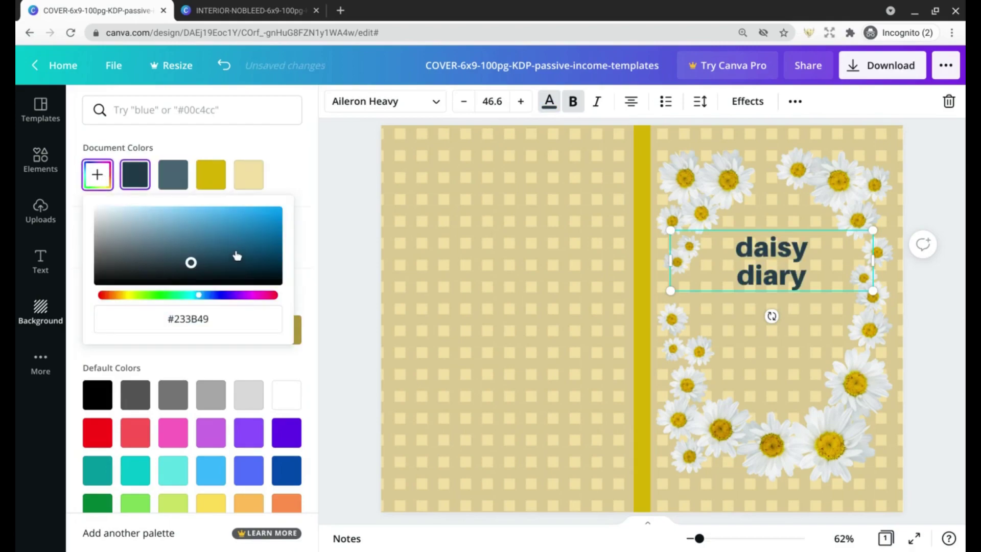
click(261, 296)
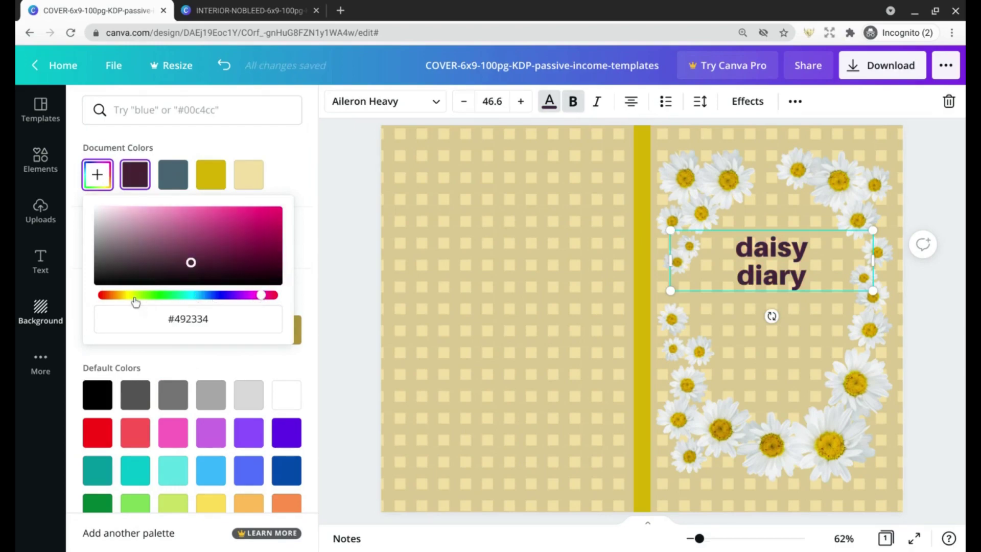
click(118, 297)
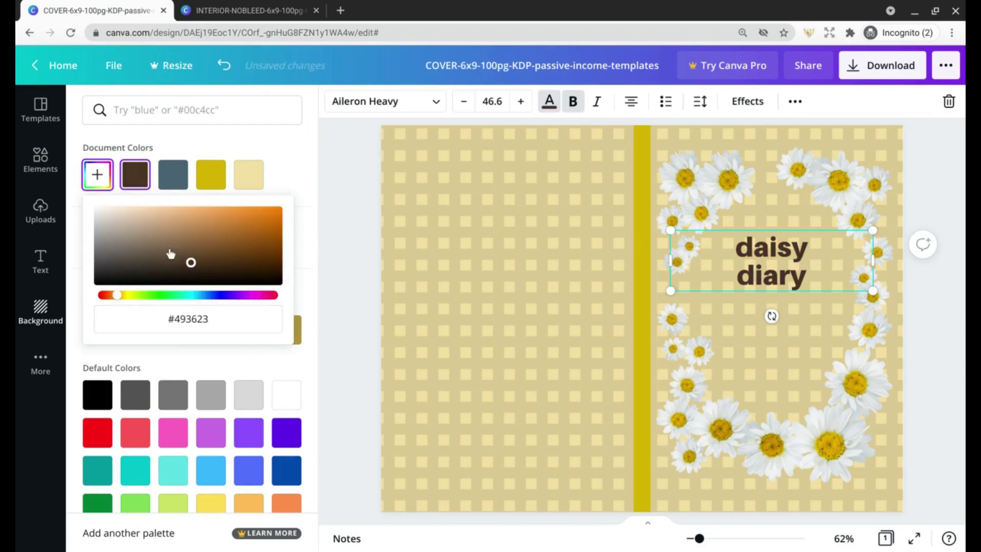
click(437, 102)
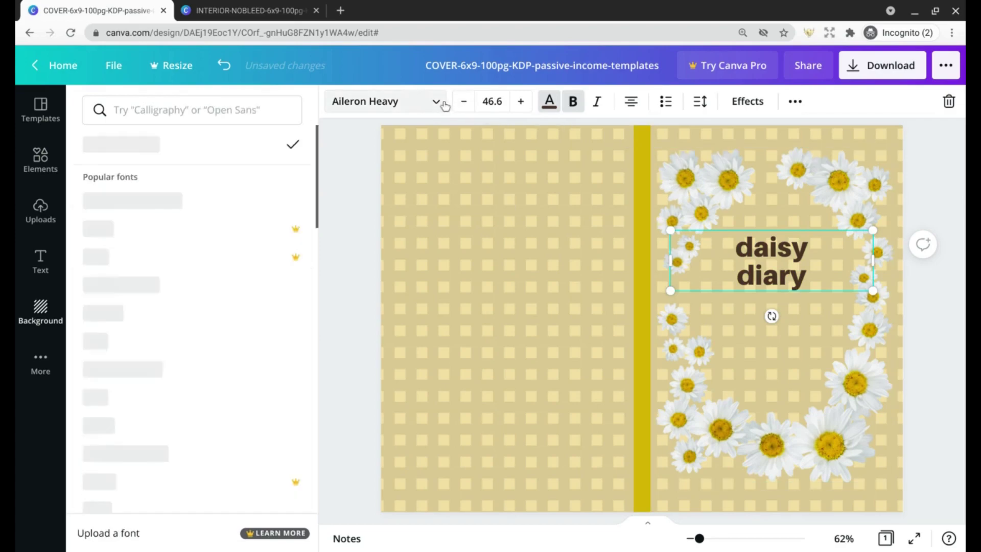
Step: Set the title font to Great Vibes and enlarge it to size 69.6
click(172, 105)
text(great)
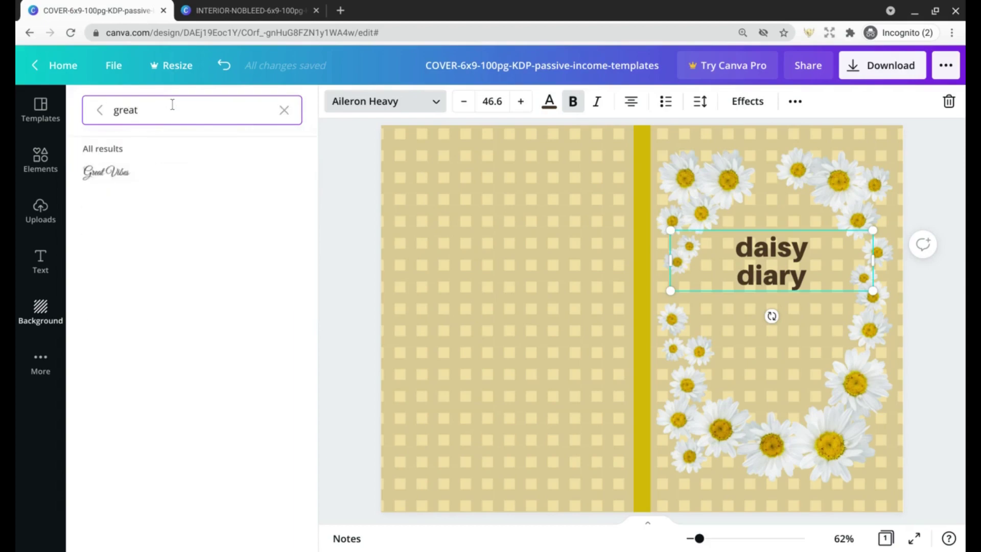
click(143, 170)
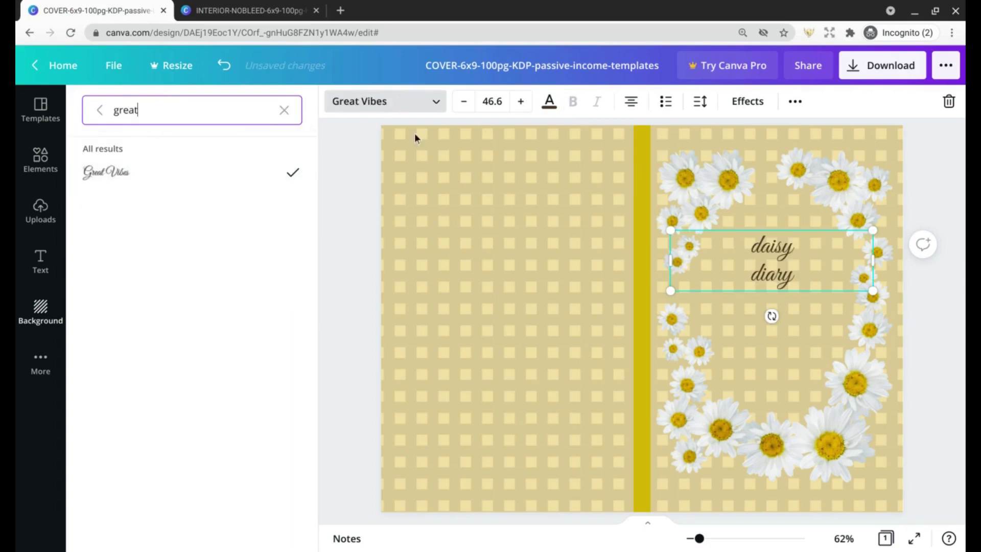
click(522, 102)
click(521, 102)
click(521, 101)
click(522, 101)
click(521, 101)
click(521, 101)
drag(522, 104, 522, 103)
click(523, 103)
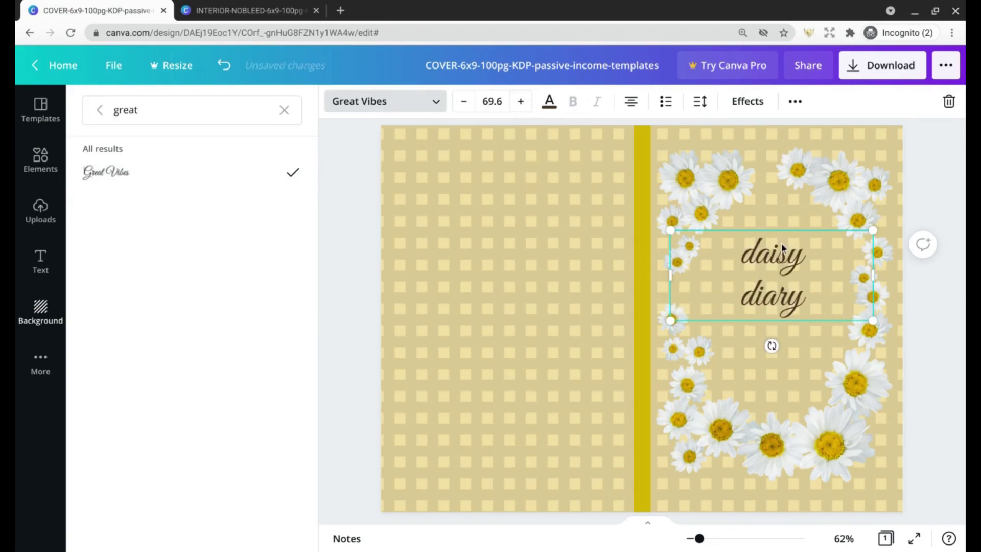
Step: Capitalise both words so the title reads 'Daisy Diary', then deselect it
double_click(765, 250)
click(761, 250)
key(BackSpace)
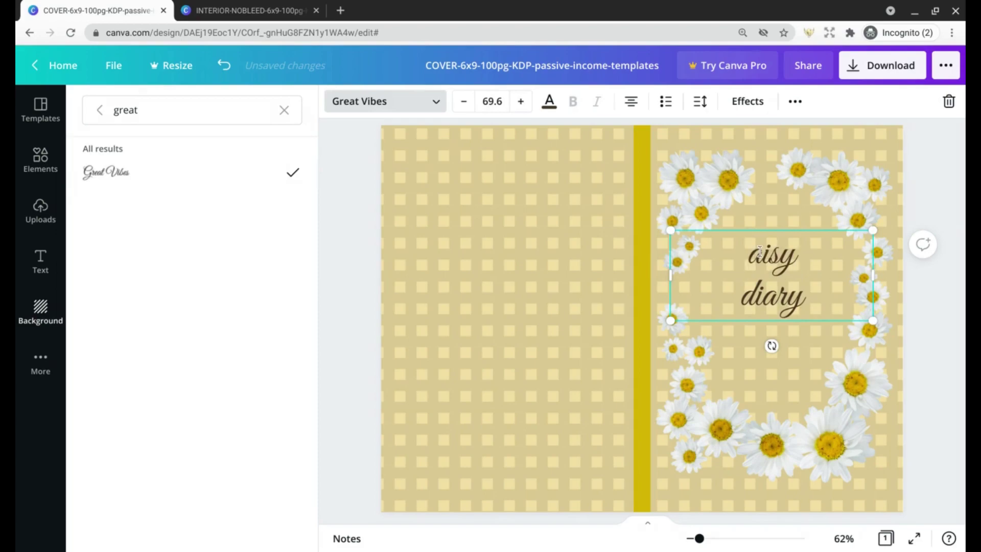
text(D)
click(754, 288)
key(BackSpace)
text(D)
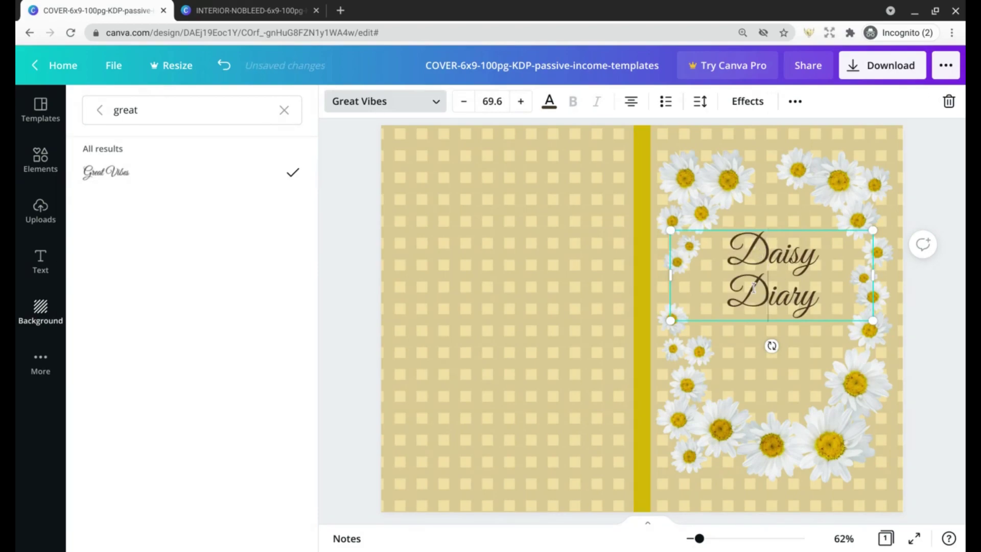
click(954, 320)
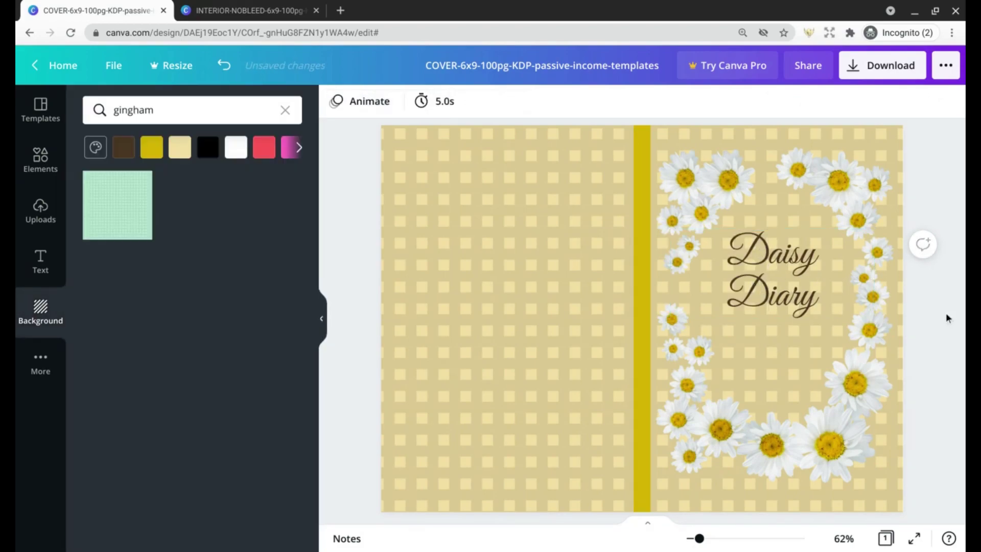
scroll(946, 317, down, 1)
scroll(946, 312, up, 1)
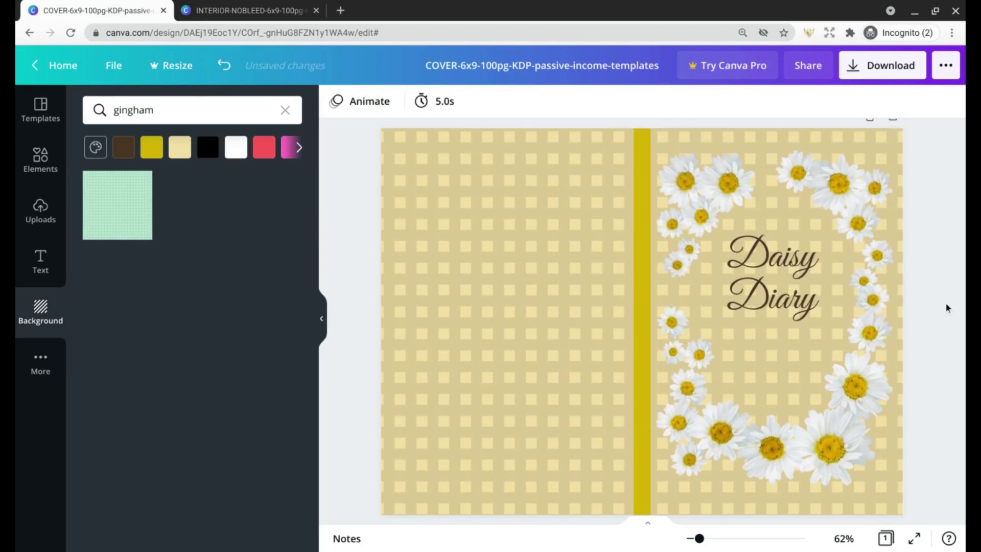
Step: Choose PDF Print as the cover's download file type
click(912, 76)
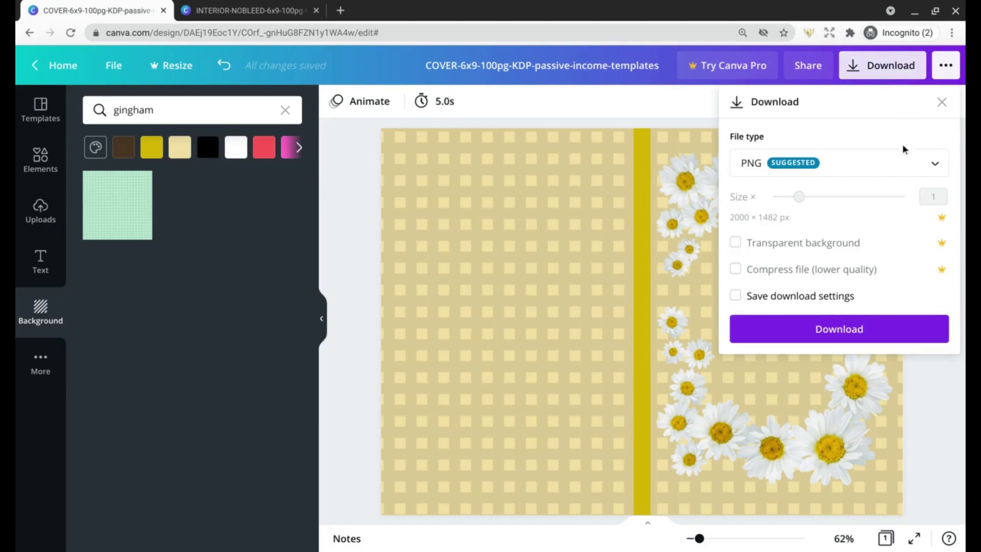
click(850, 167)
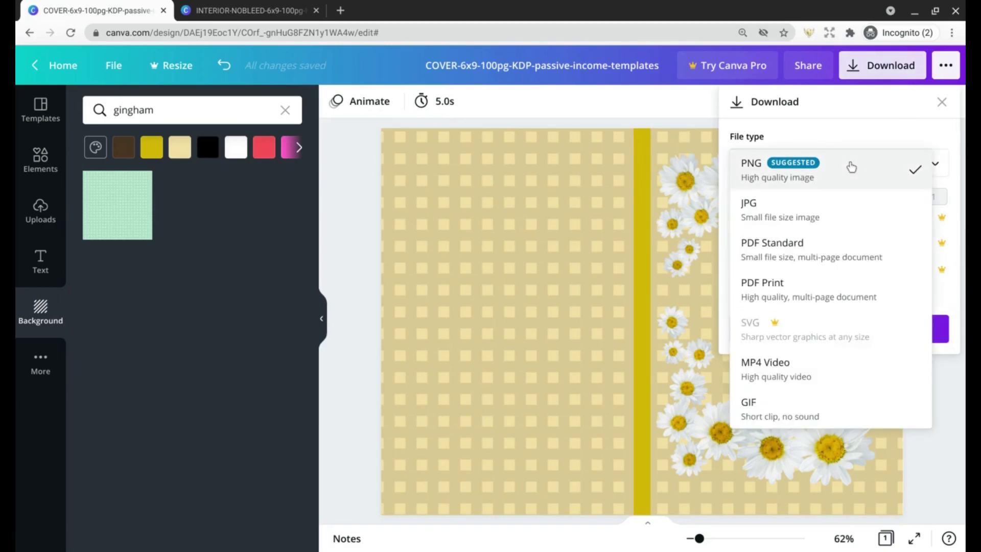
click(865, 290)
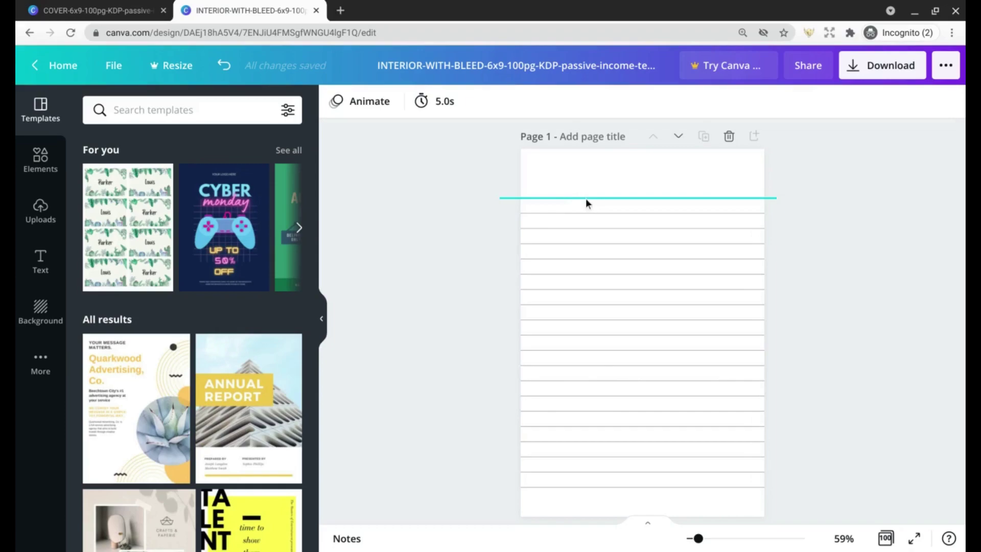
Step: Check the interior's file options, then scroll through the lined pages and back to Page 1
click(113, 65)
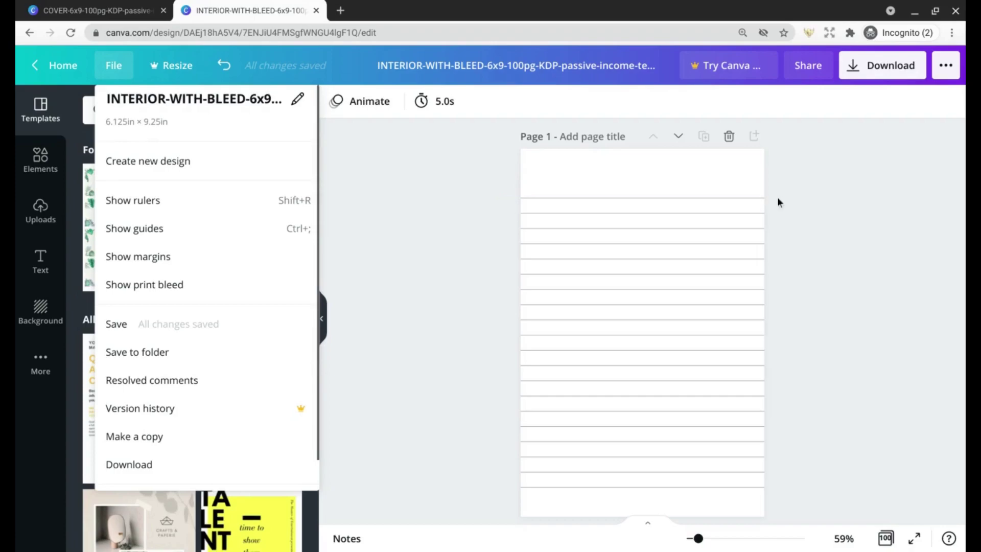
click(407, 262)
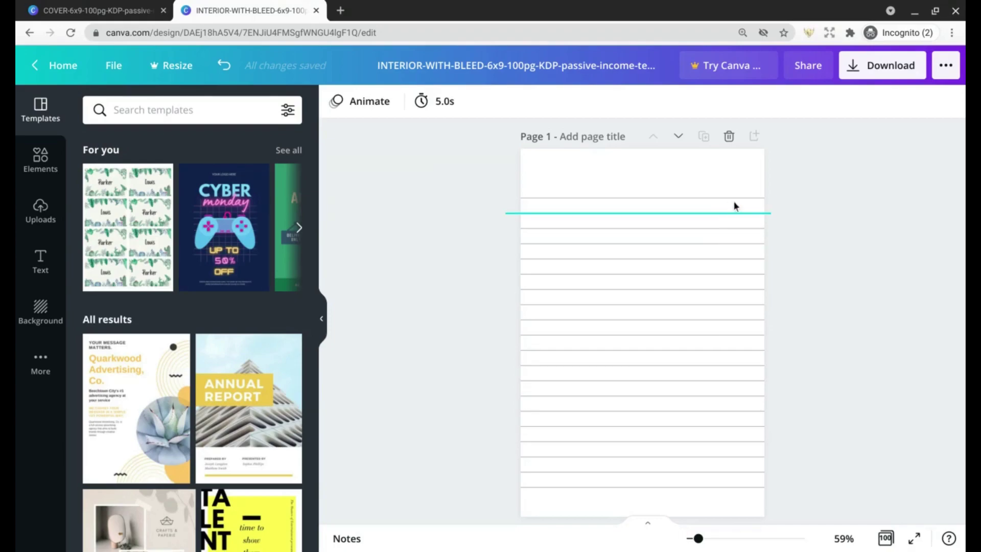
scroll(747, 207, down, 4)
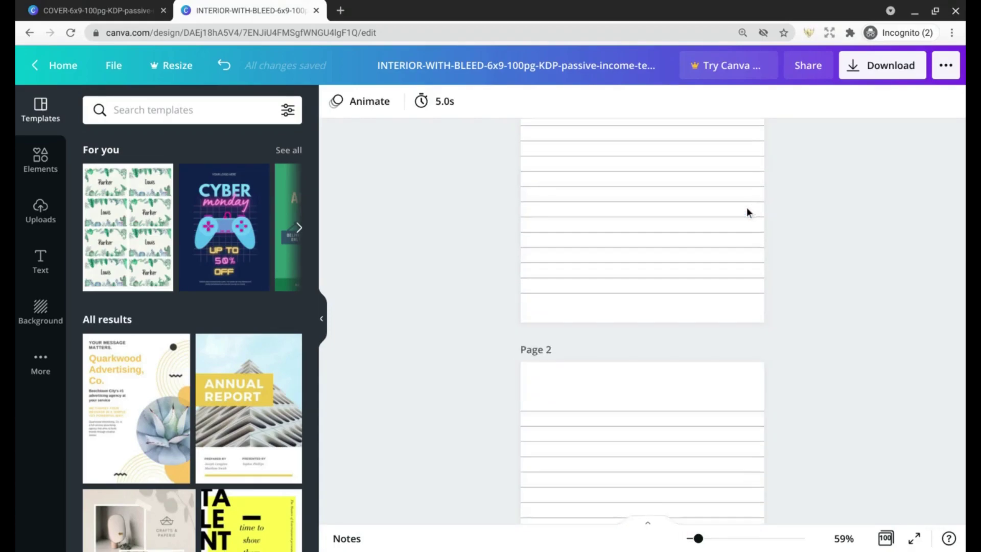
scroll(746, 212, down, 3)
scroll(811, 216, down, 2)
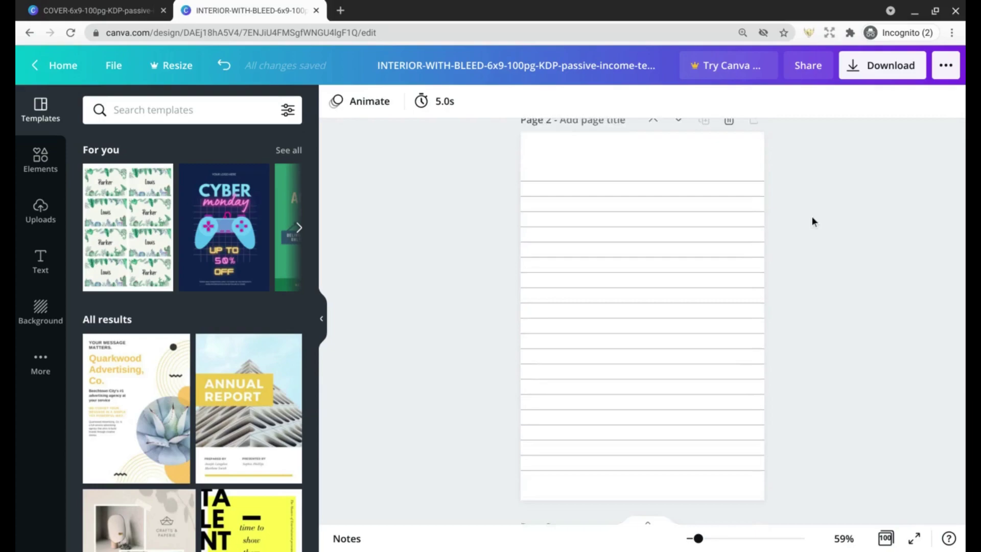
scroll(812, 221, down, 12)
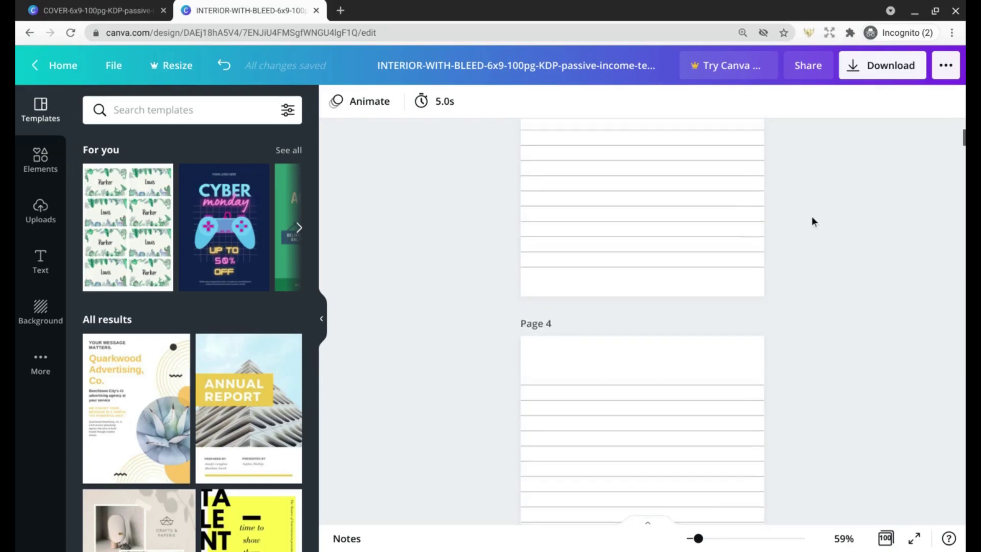
scroll(811, 216, up, 20)
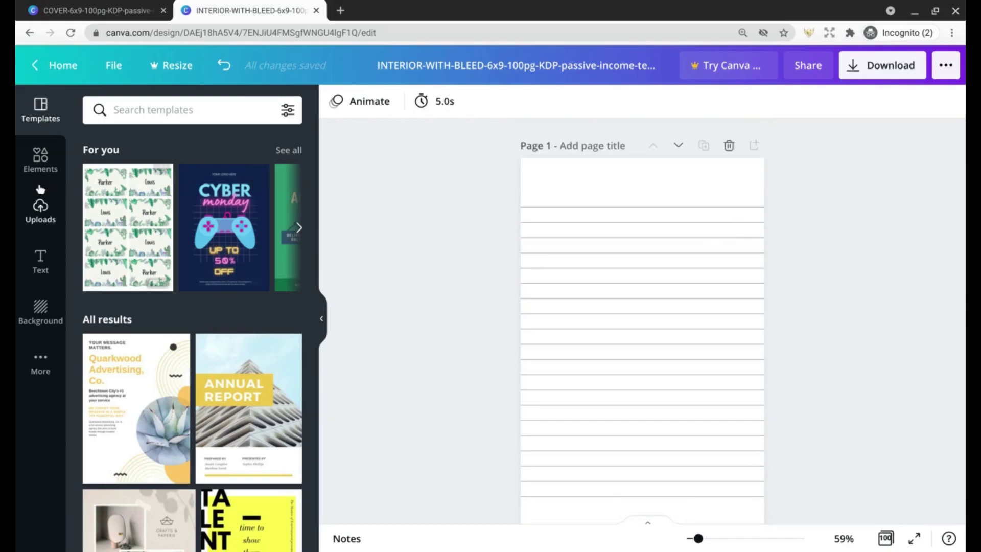
Step: Search Elements for 'daisy' graphics and add the free daisy bouquet to page 1
click(51, 163)
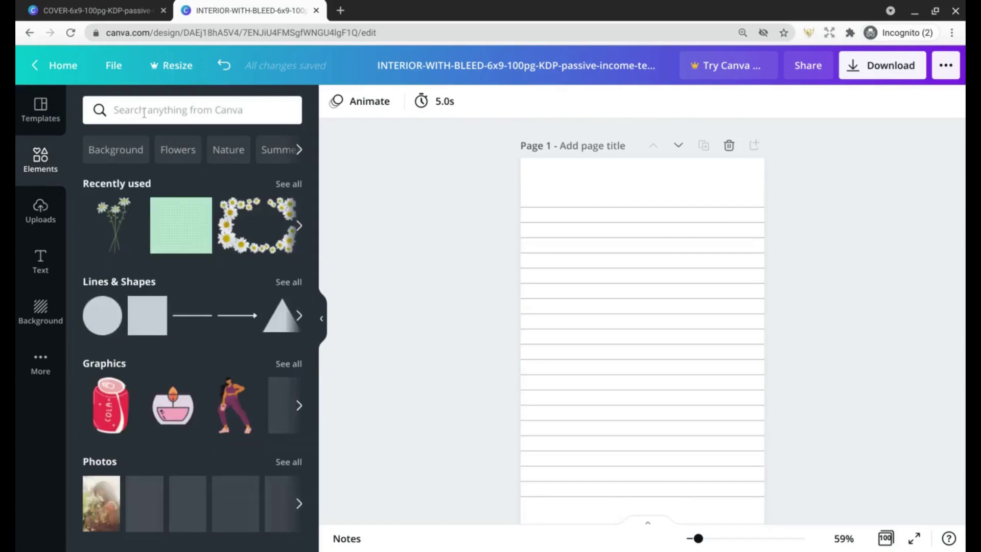
click(144, 113)
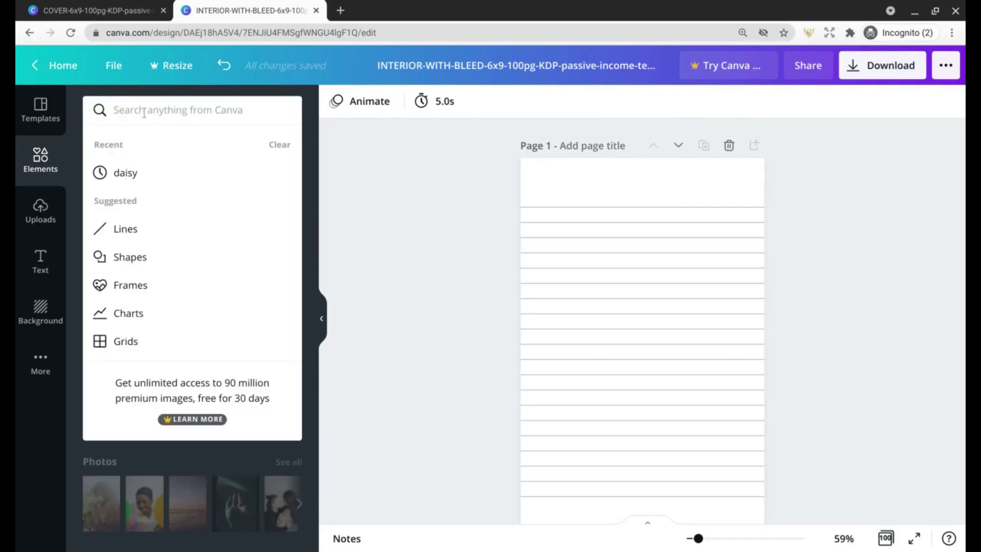
click(309, 152)
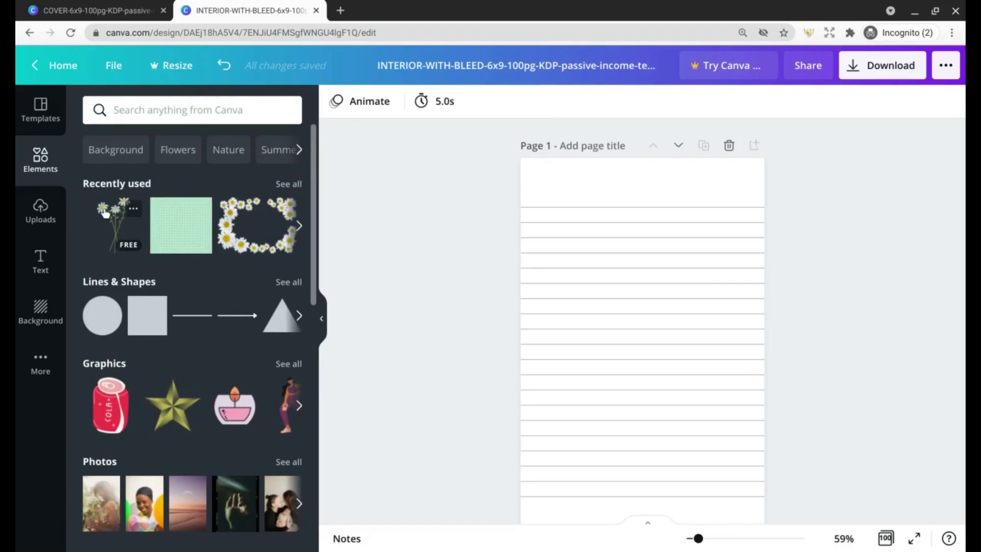
click(127, 111)
text(dais)
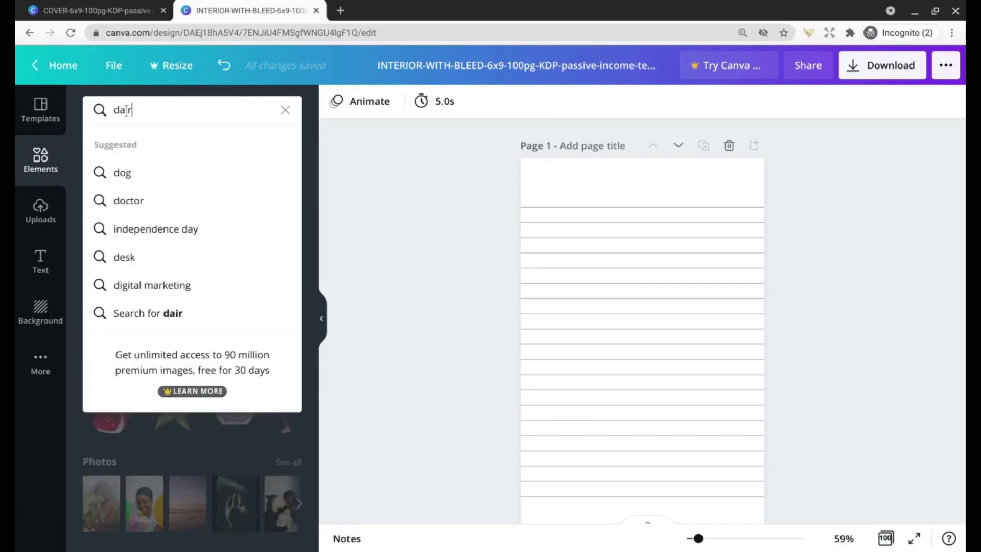
text(y)
key(Return)
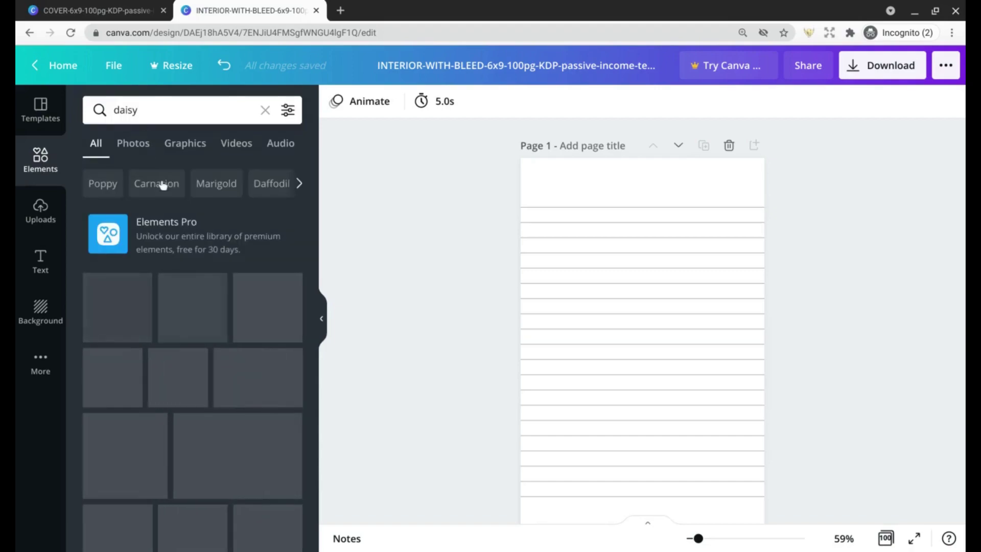
click(175, 138)
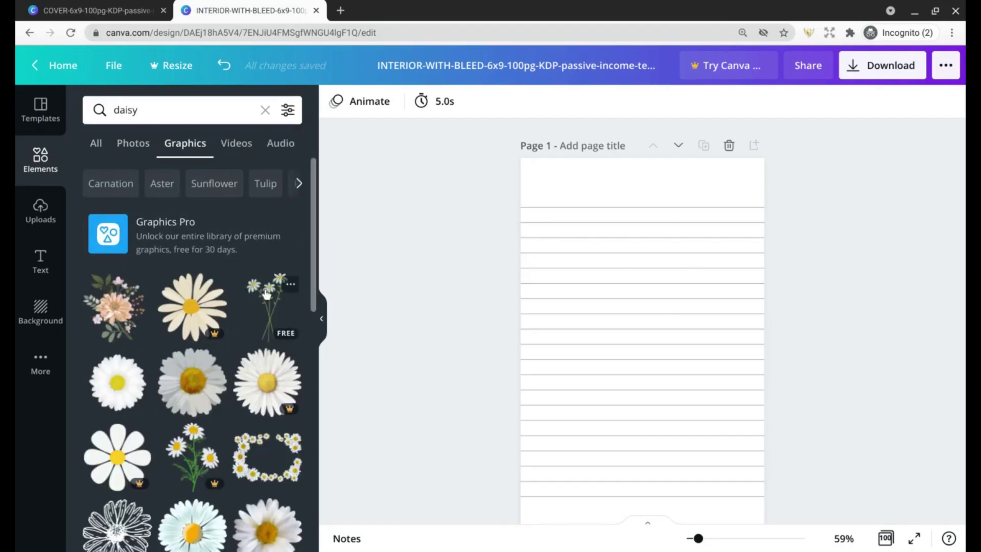
click(266, 294)
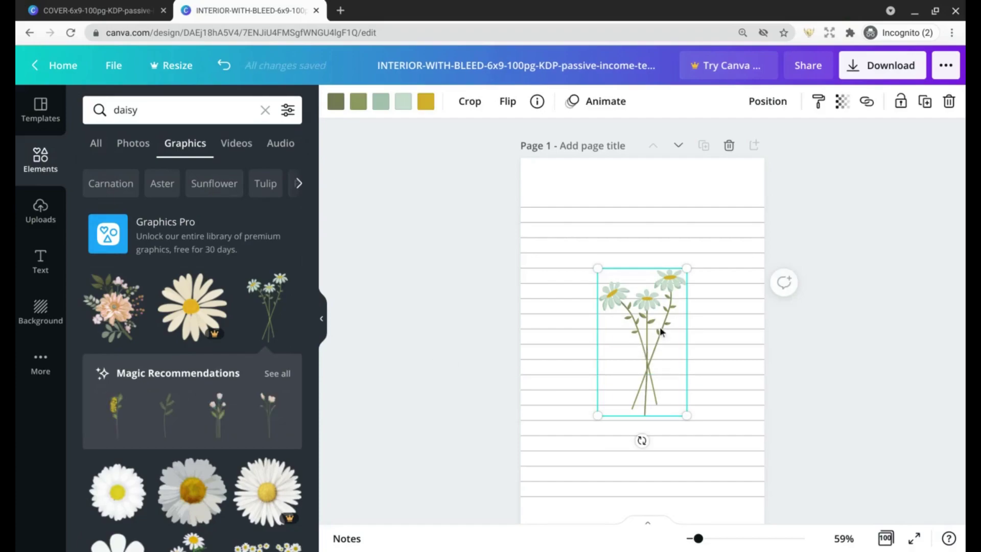
Step: Enlarge the bouquet and align it to the page's middle and centre
drag(687, 418, 718, 466)
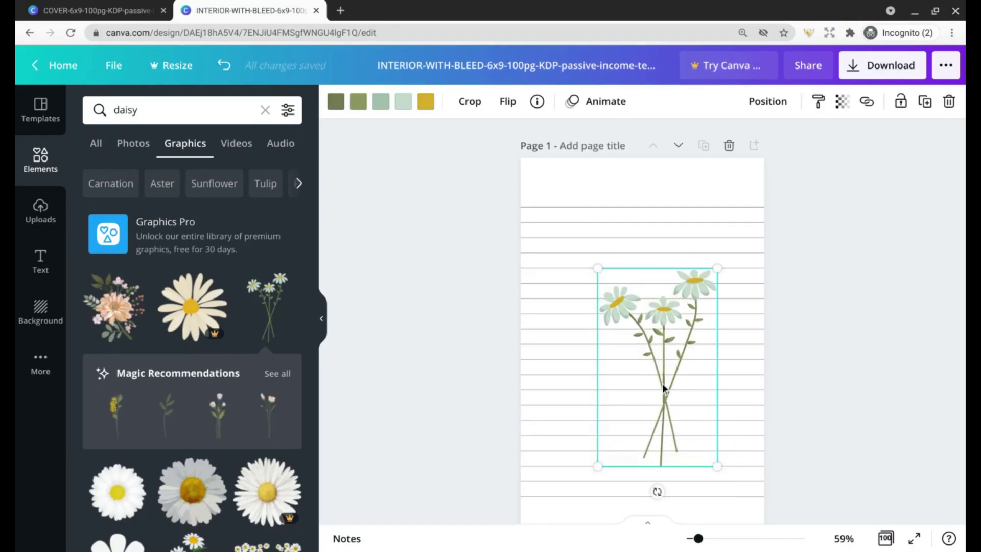
click(769, 102)
click(594, 262)
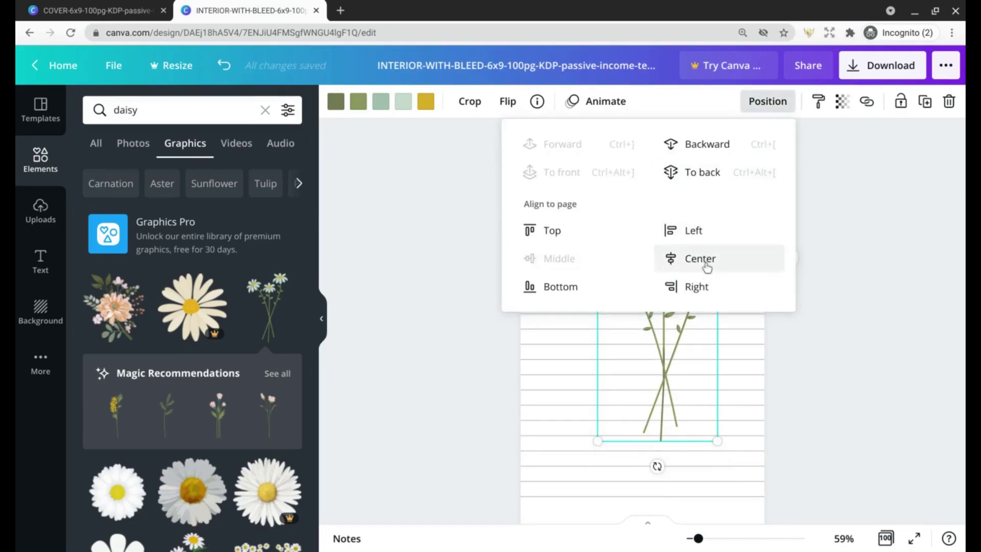
click(707, 265)
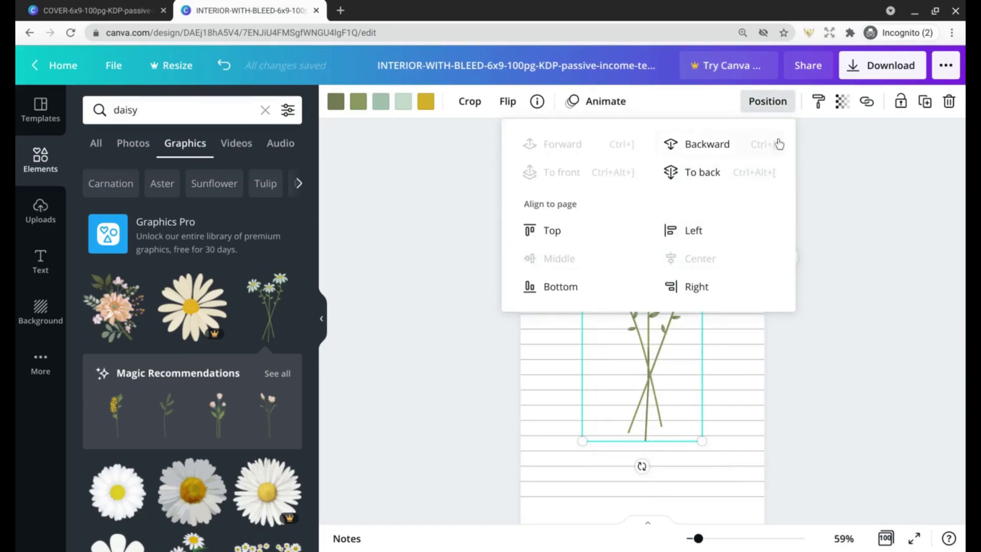
click(824, 195)
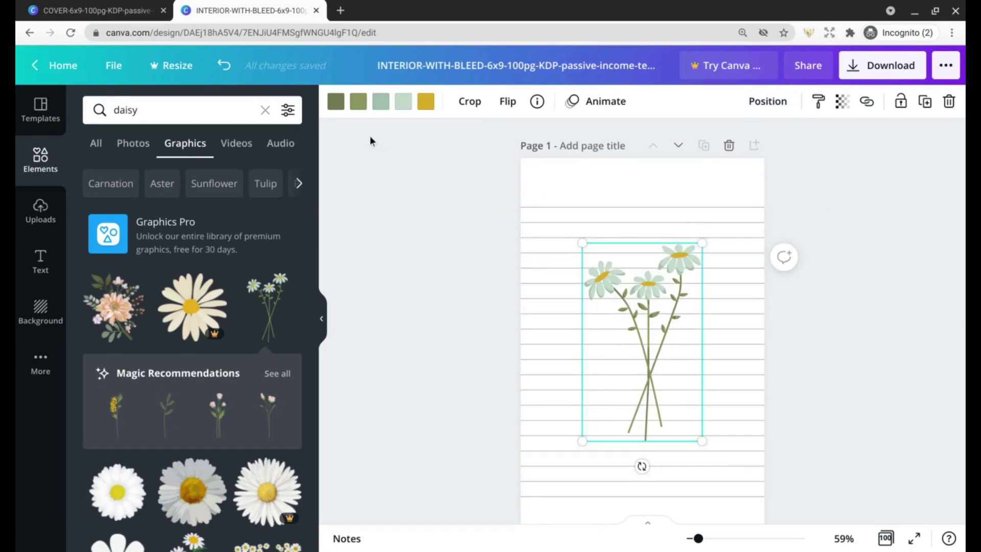
Step: Recolour the daisy's olive, leaves, sage petals and yellow centres to light and medium greys
click(336, 102)
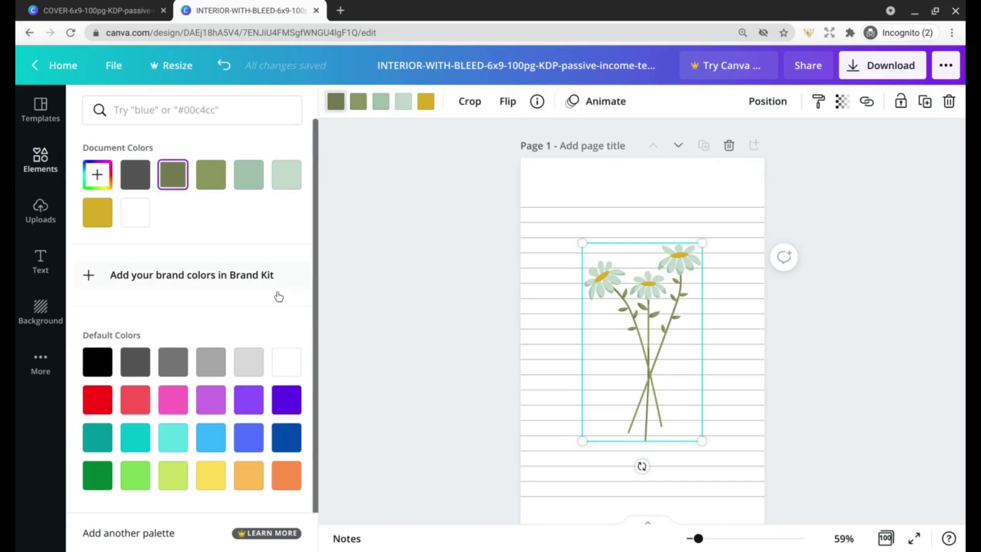
click(250, 364)
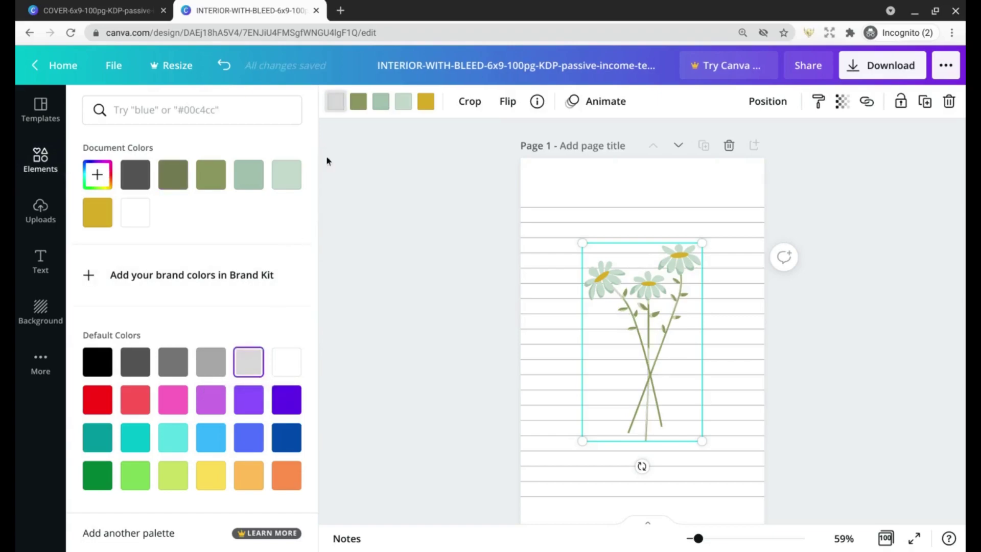
click(358, 109)
click(210, 362)
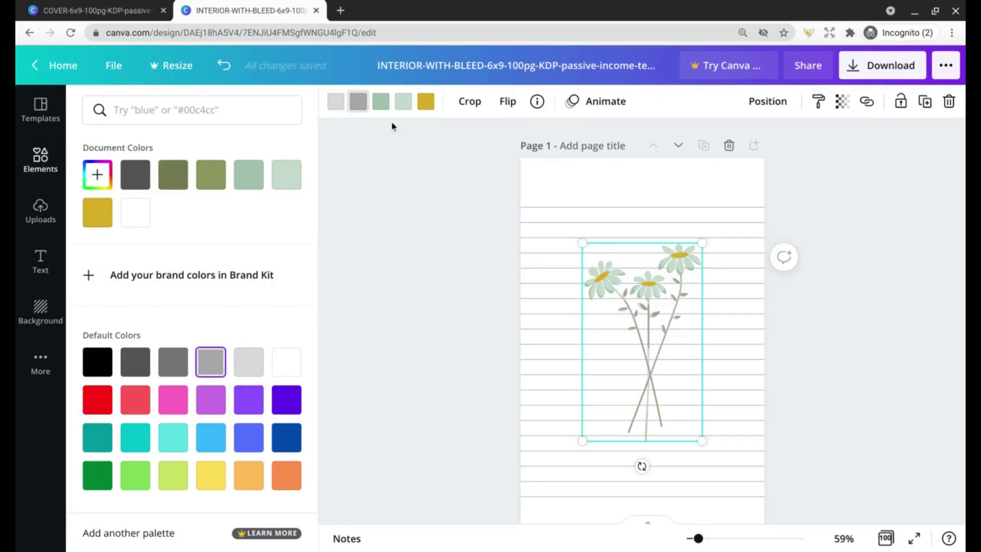
click(384, 100)
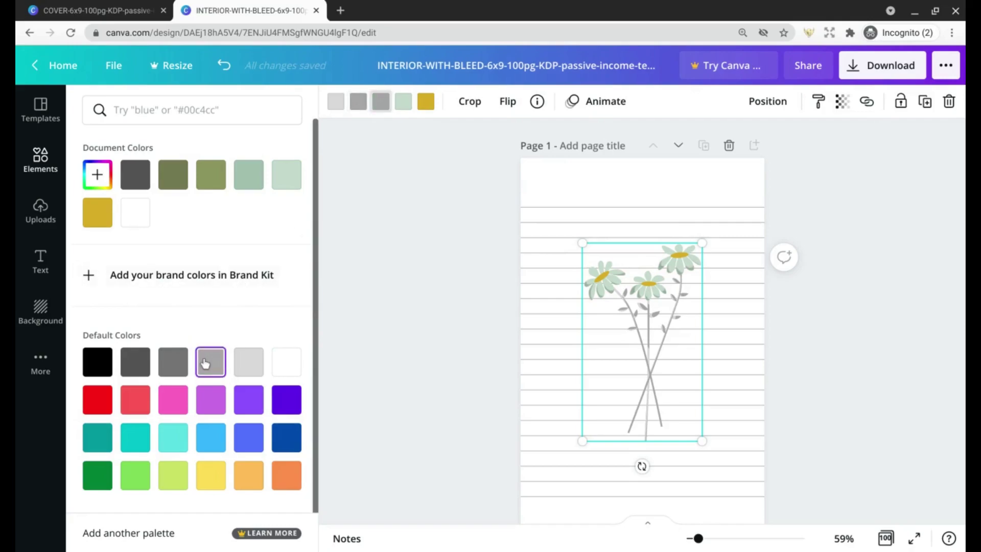
click(403, 102)
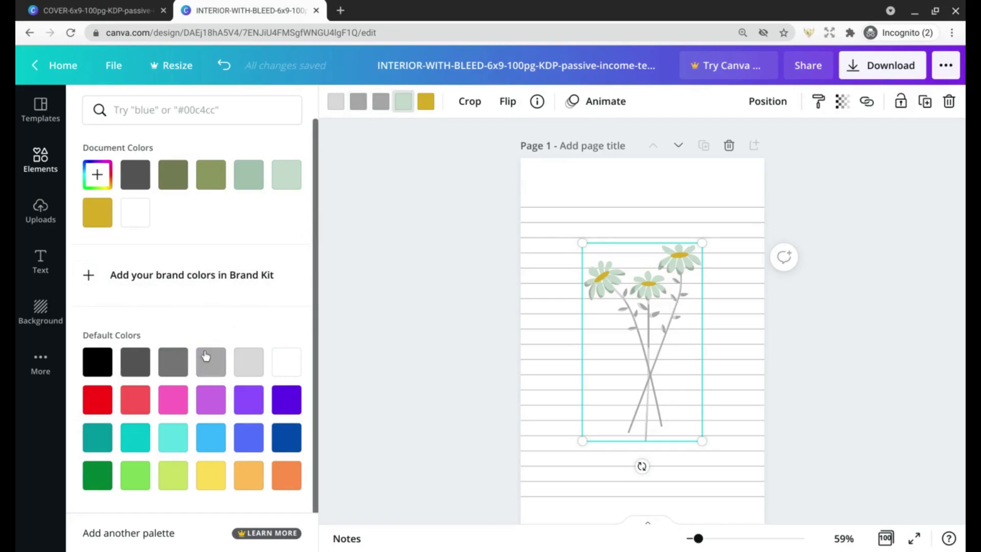
click(184, 360)
click(245, 357)
click(429, 103)
click(211, 362)
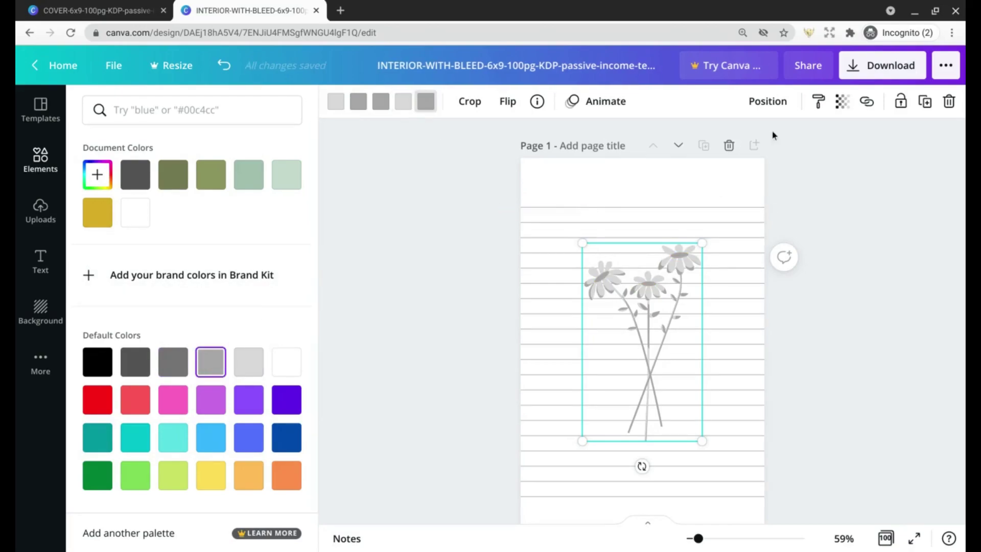
Step: Set the daisy graphic's transparency to 27
click(843, 103)
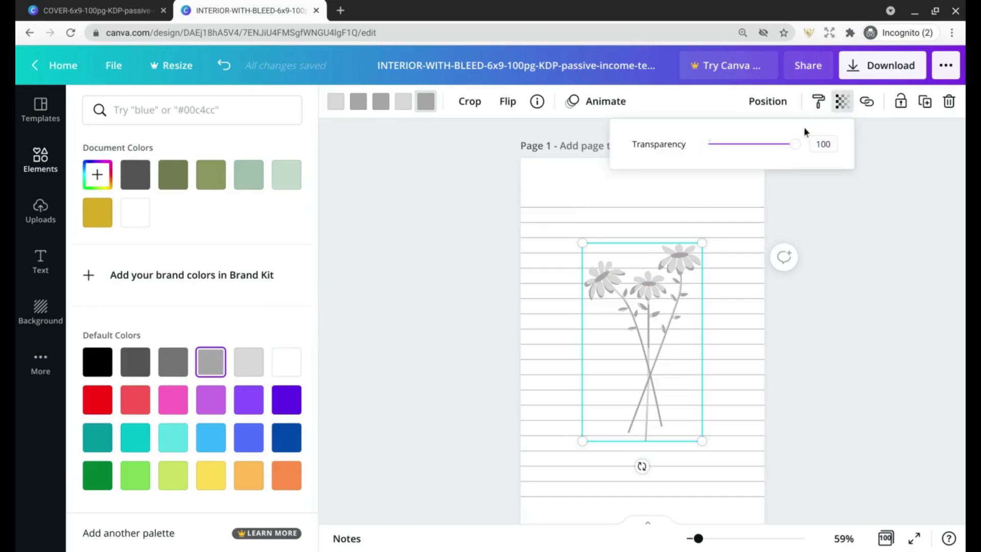
drag(757, 148, 754, 147)
click(733, 150)
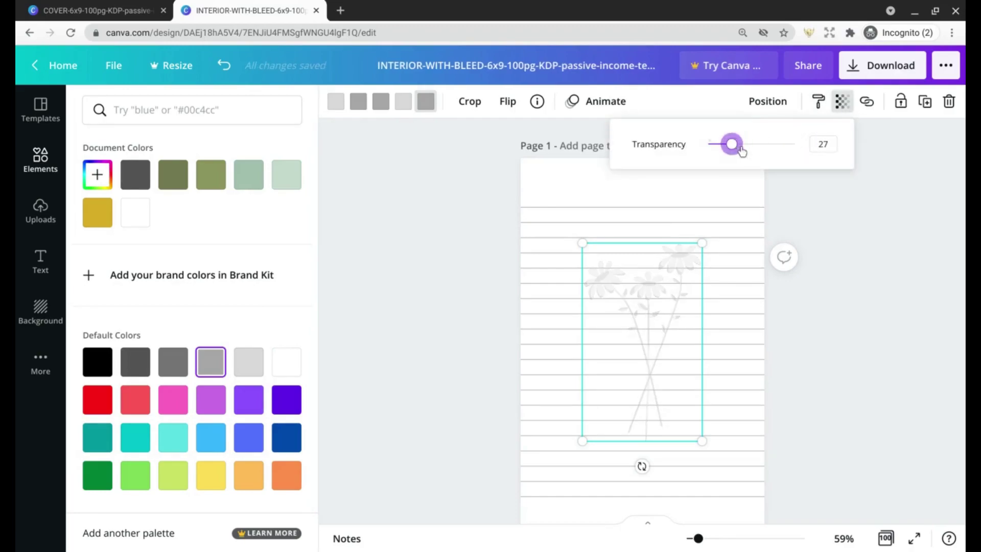
Step: Send the faded daisy to the back, behind the page lines, and deselect it
click(770, 105)
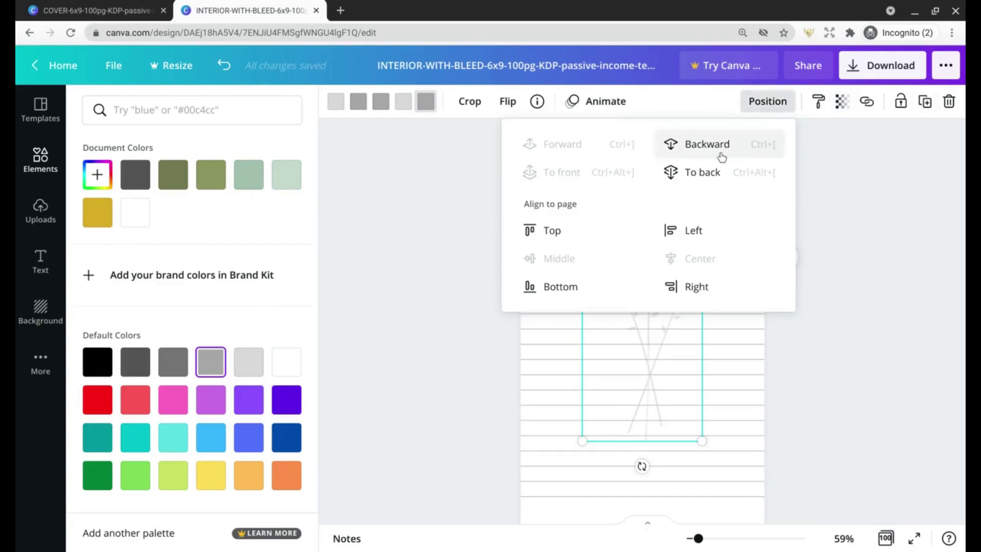
click(720, 174)
key(Escape)
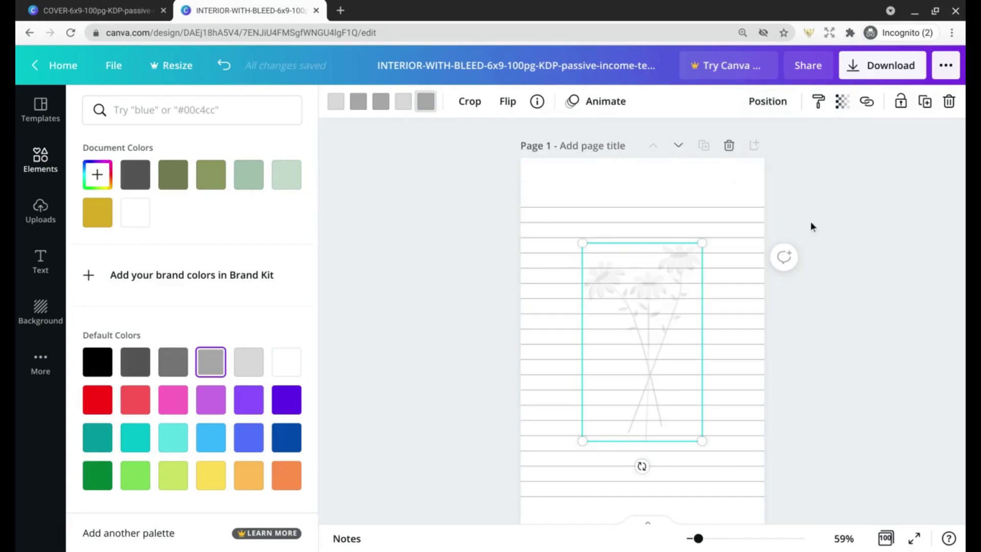
key(Escape)
Step: Add a subheading near the top of page 1 reading 'Date: / /'
click(442, 255)
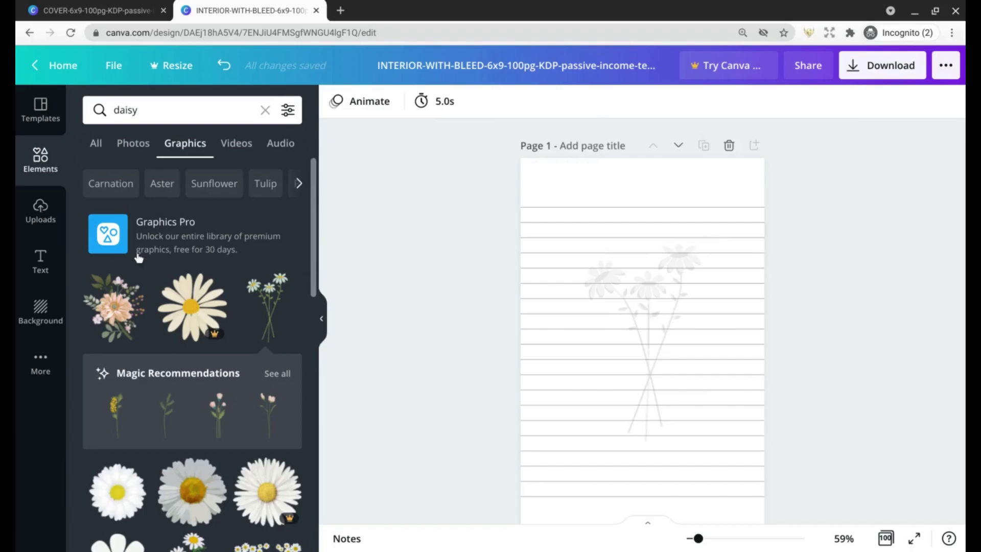
click(40, 261)
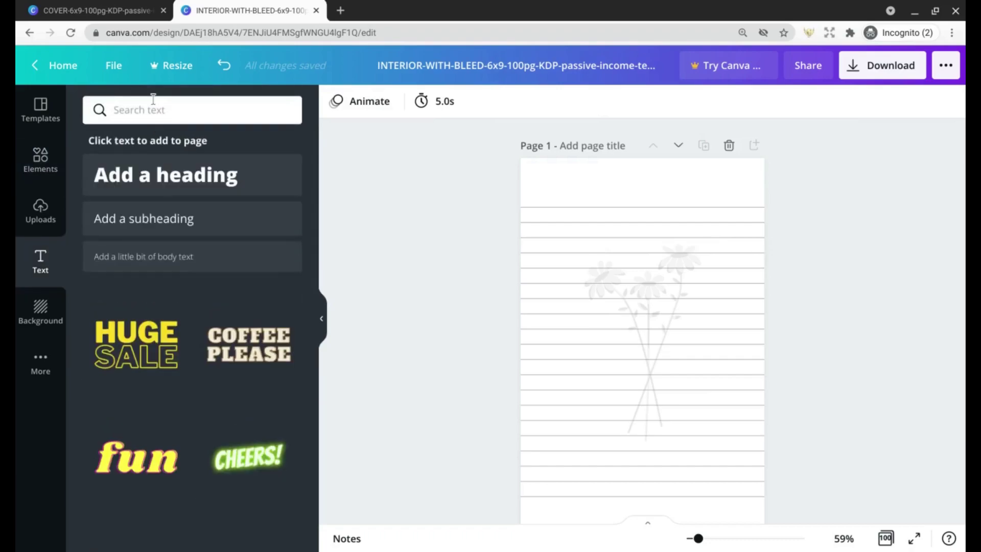
scroll(178, 228, down, 3)
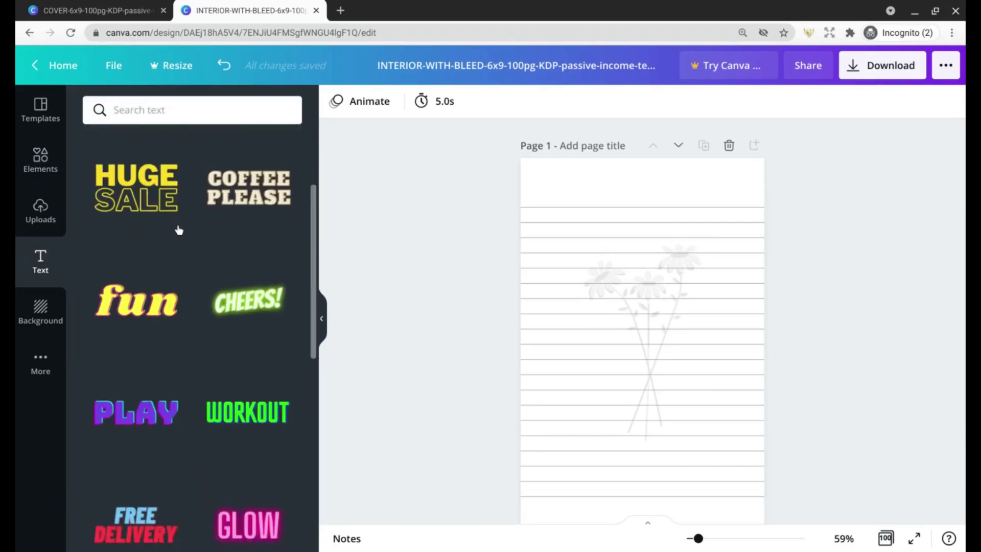
scroll(178, 230, up, 2)
scroll(179, 229, up, 1)
click(180, 220)
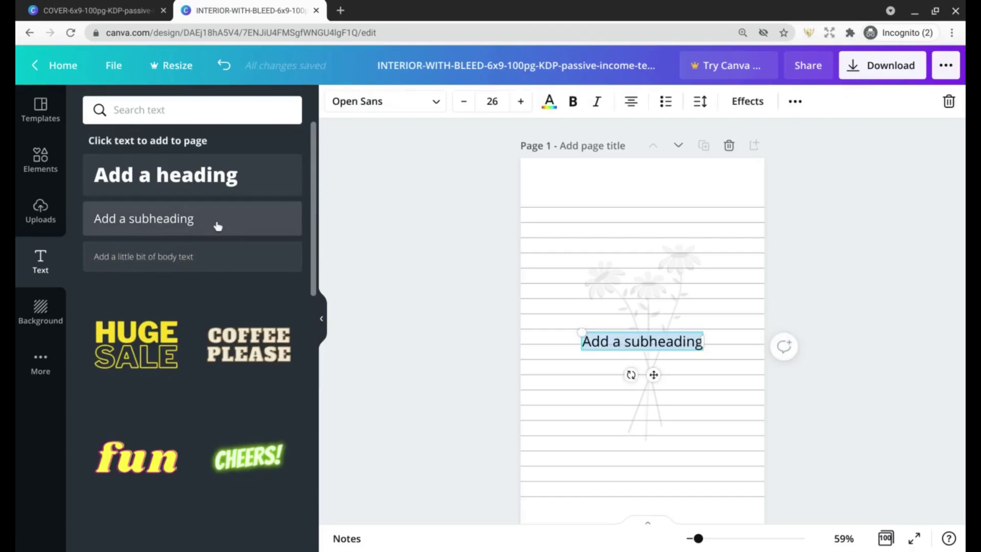
drag(653, 375, 670, 230)
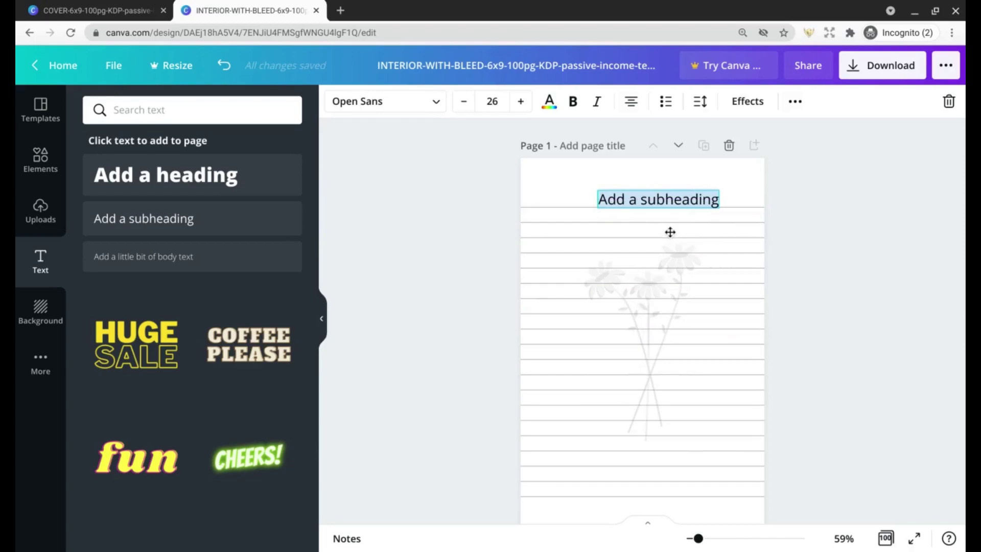
text(ca)
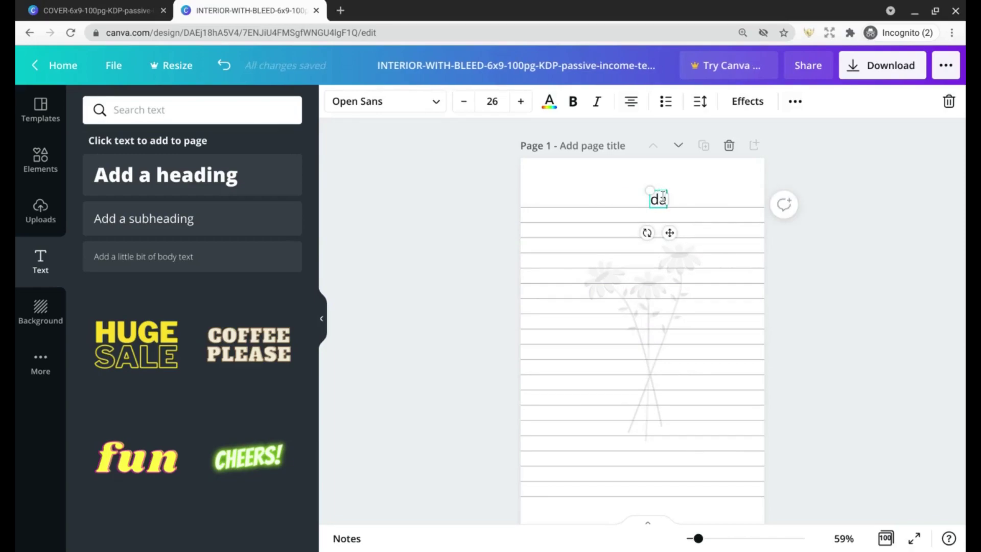
text(te:)
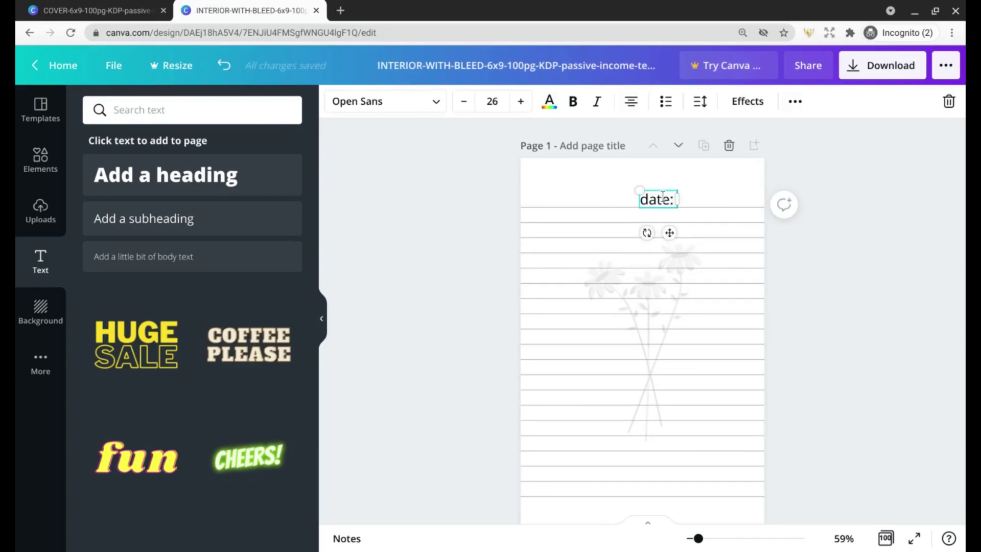
text(    //)
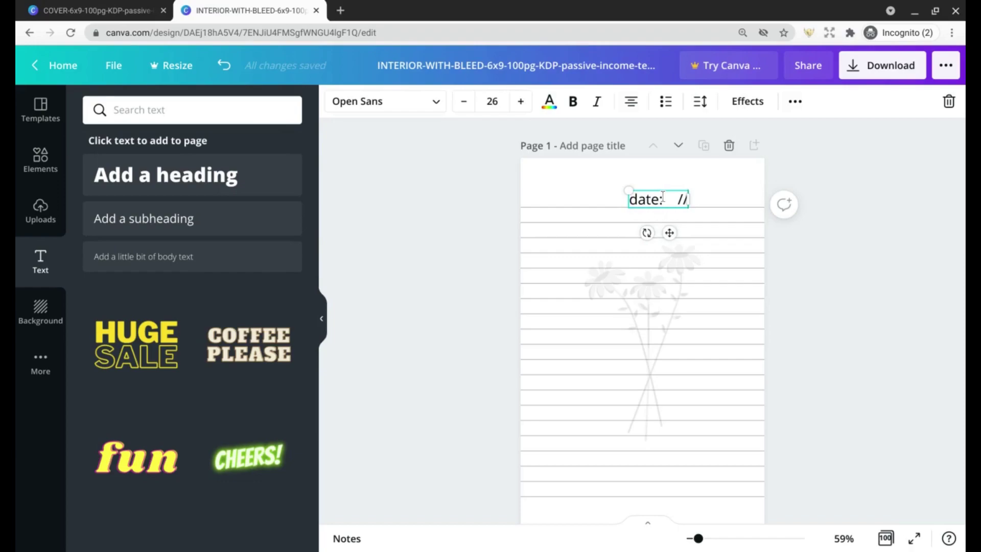
key(Left)
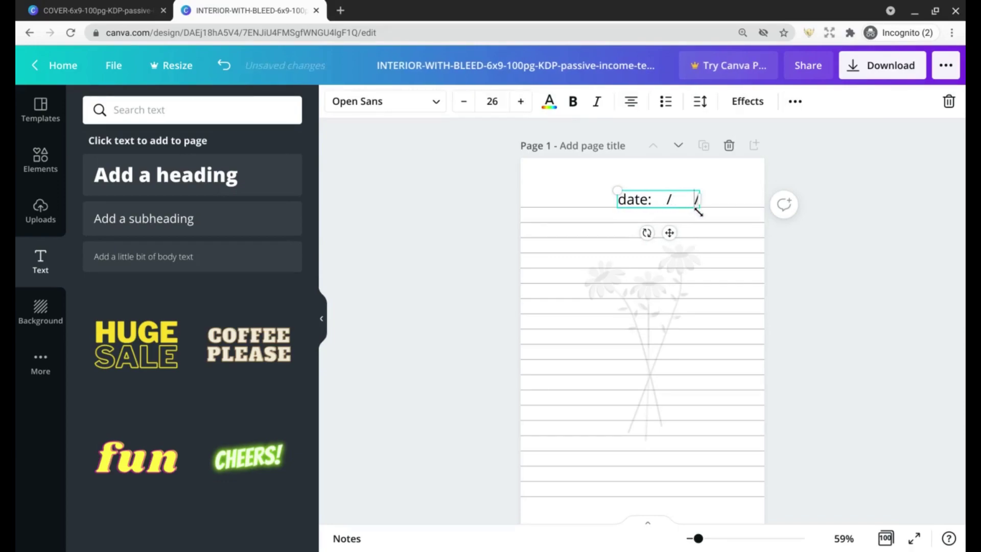
Step: Set the date text to Great Vibes, capitalise the D, and size it 32
triple_click(648, 199)
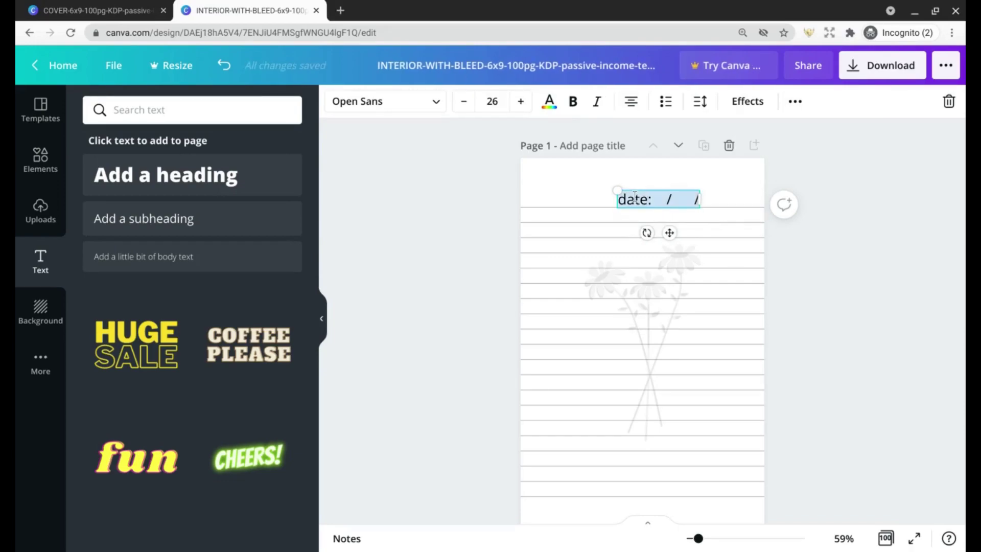
click(440, 110)
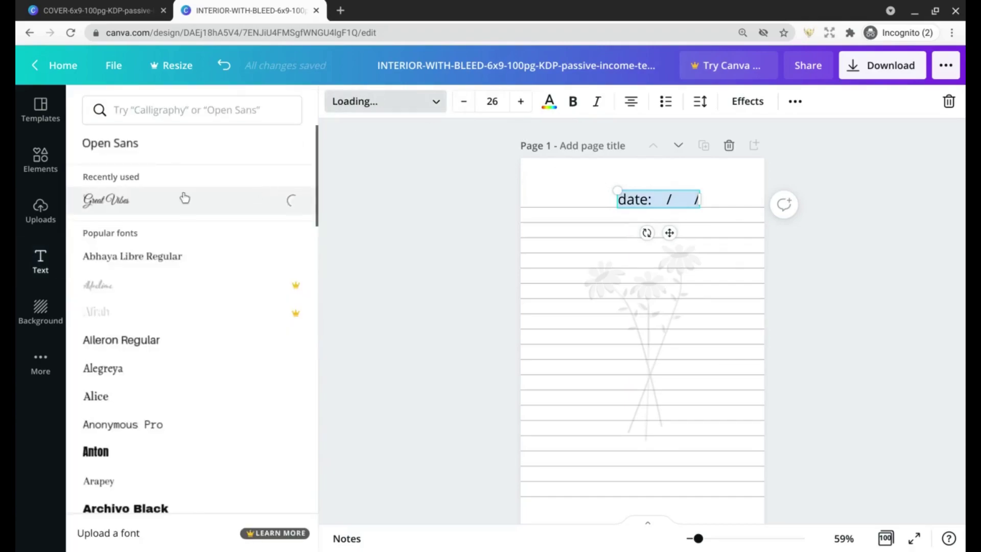
click(629, 198)
key(BackSpace)
text(D)
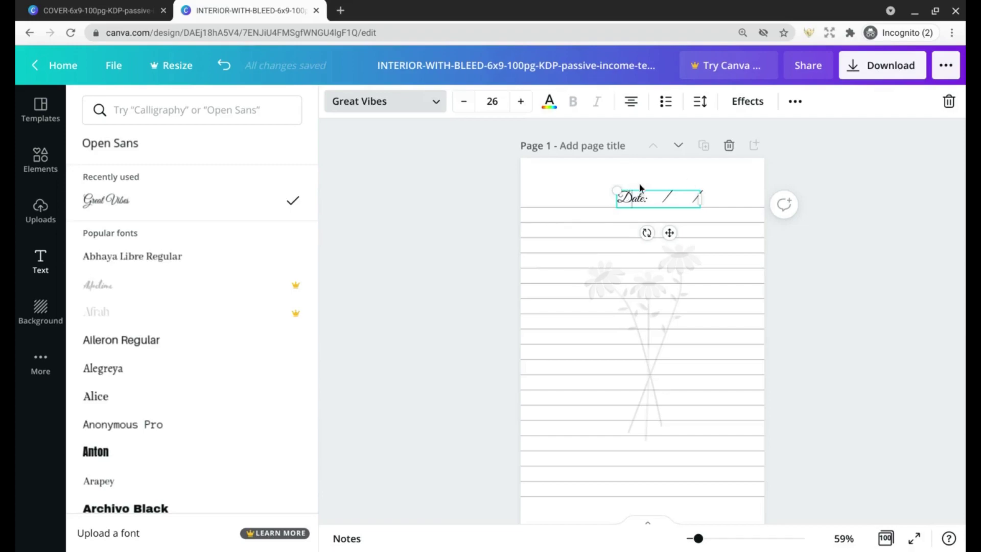
key(ctrl+a)
click(521, 101)
click(521, 101)
click(521, 101)
click(521, 101)
click(521, 101)
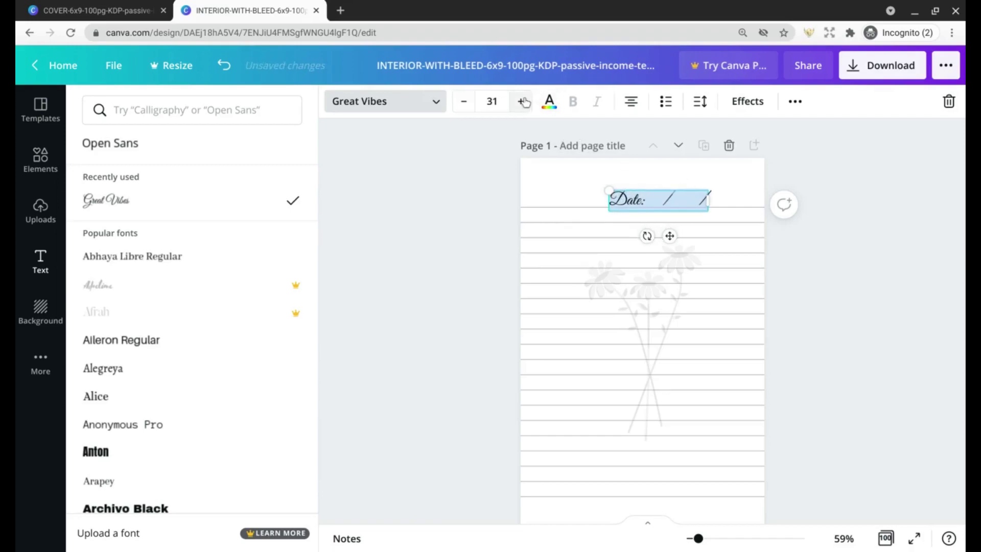
click(521, 101)
key(Escape)
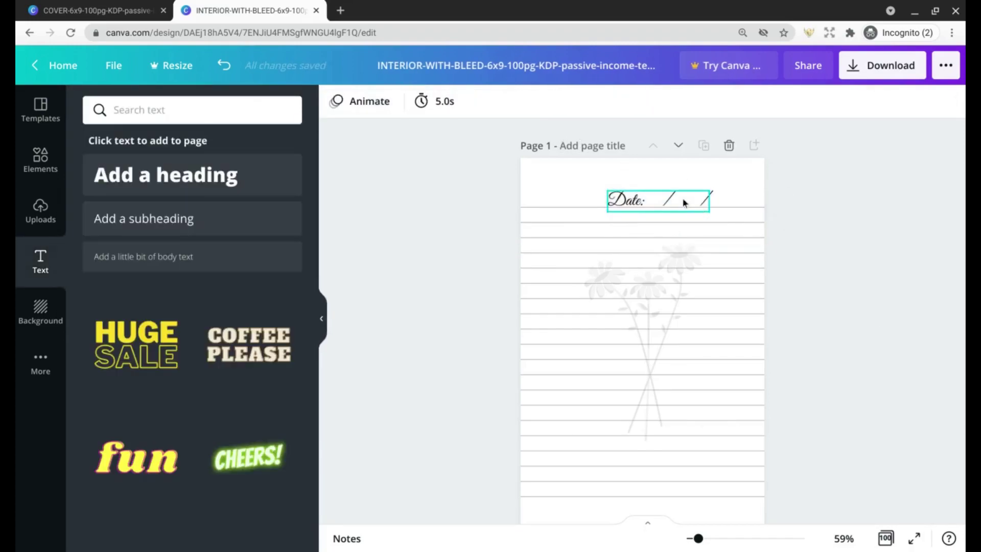
Step: Move the date header to the top right and colour it dark grey
drag(684, 200, 708, 195)
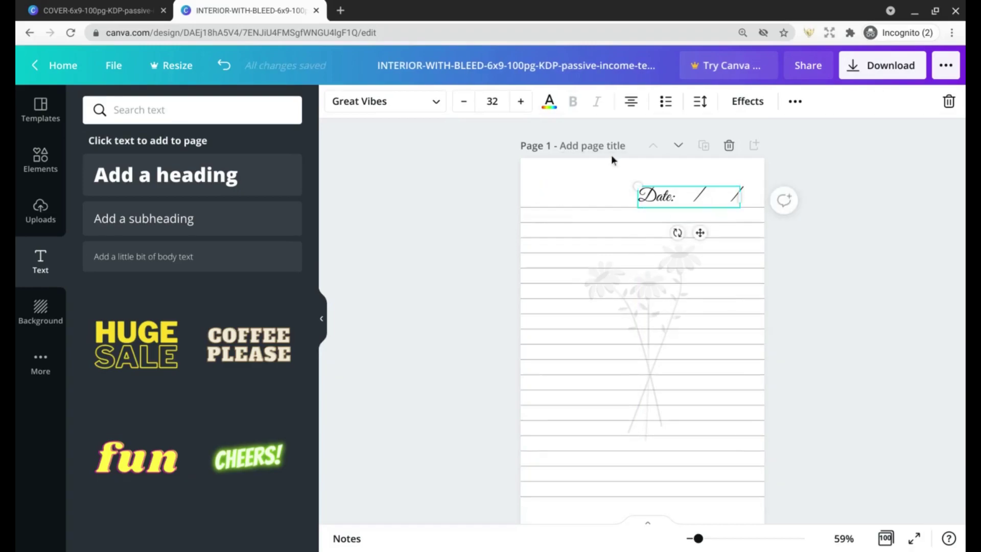
click(551, 105)
click(174, 183)
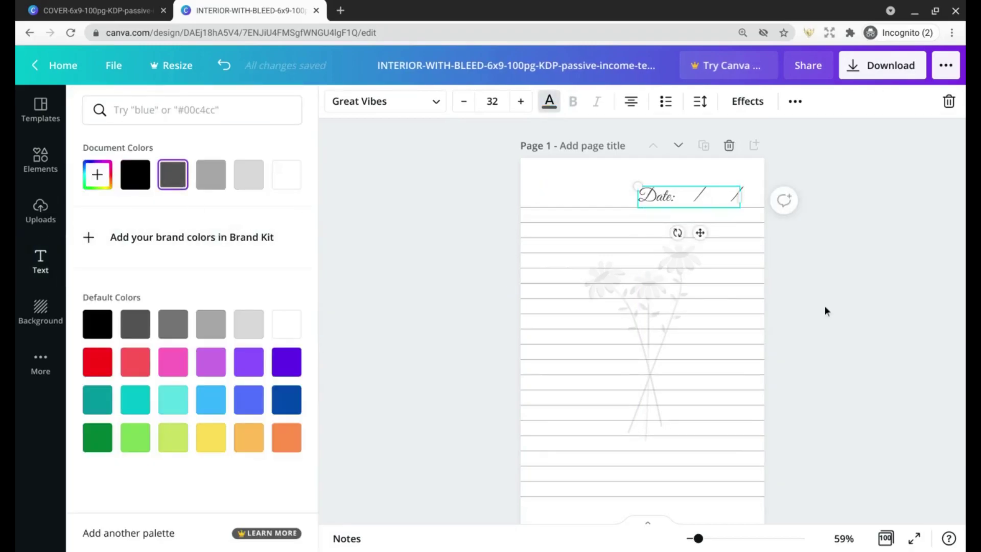
click(818, 262)
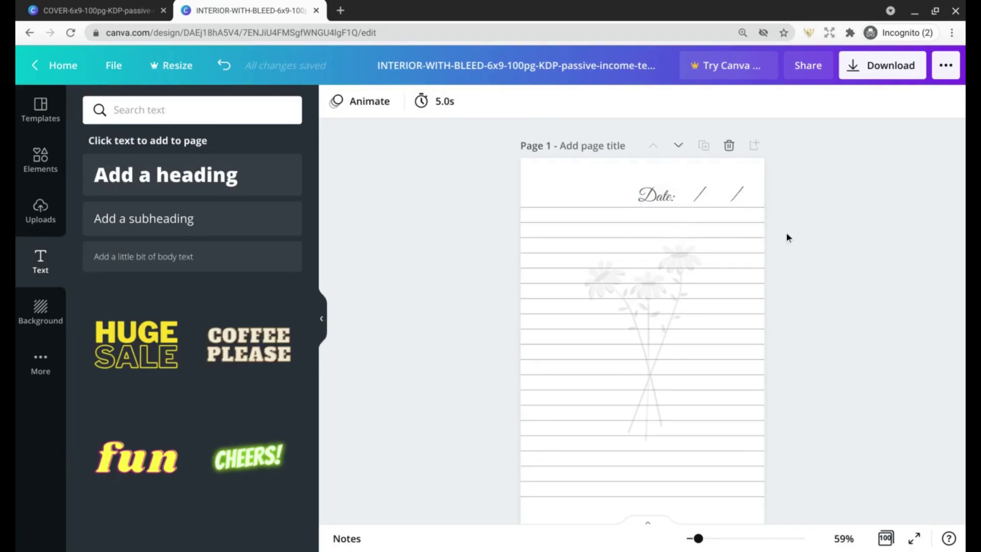
Step: In grid view, select pages 2–100 and delete the 99 blank pages
scroll(787, 237, down, 5)
scroll(786, 237, down, 9)
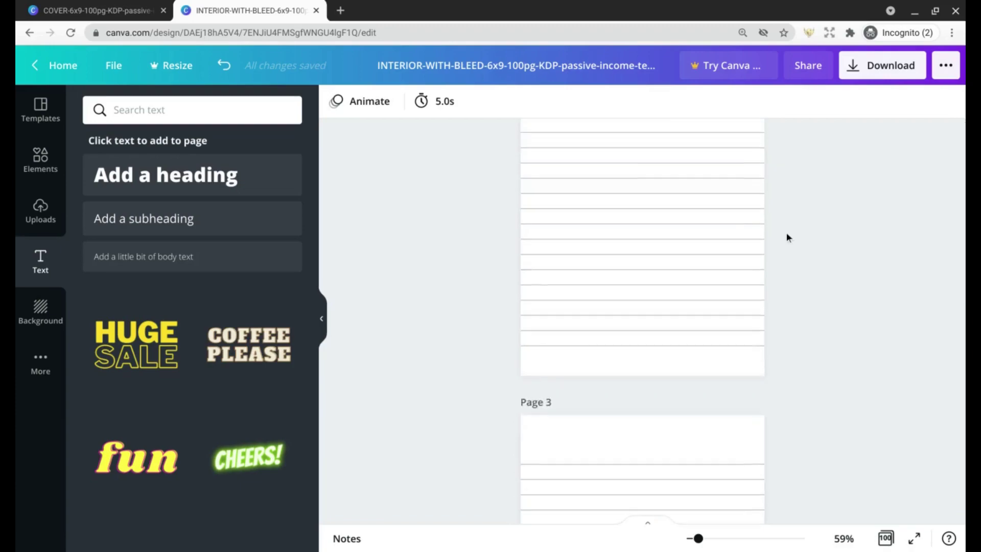
scroll(786, 237, up, 14)
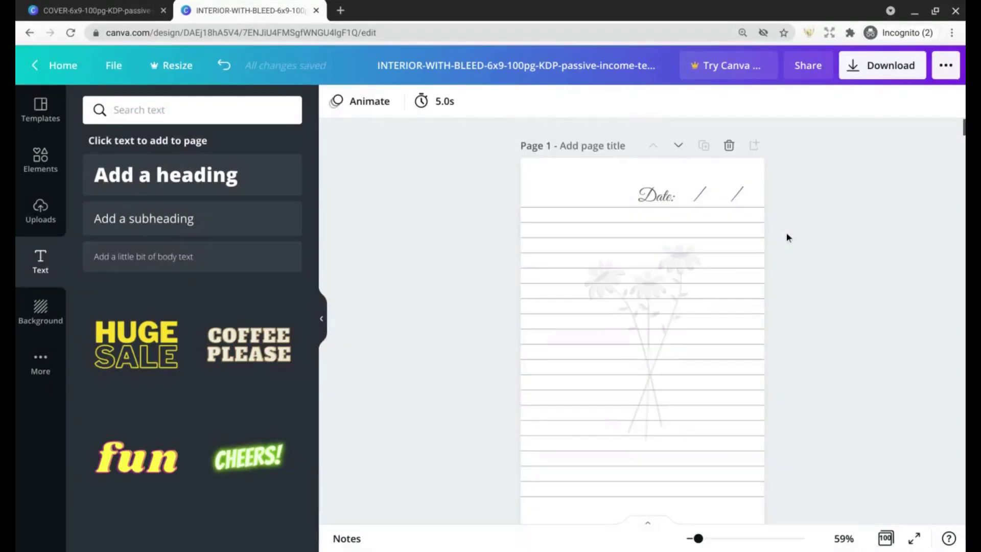
click(888, 538)
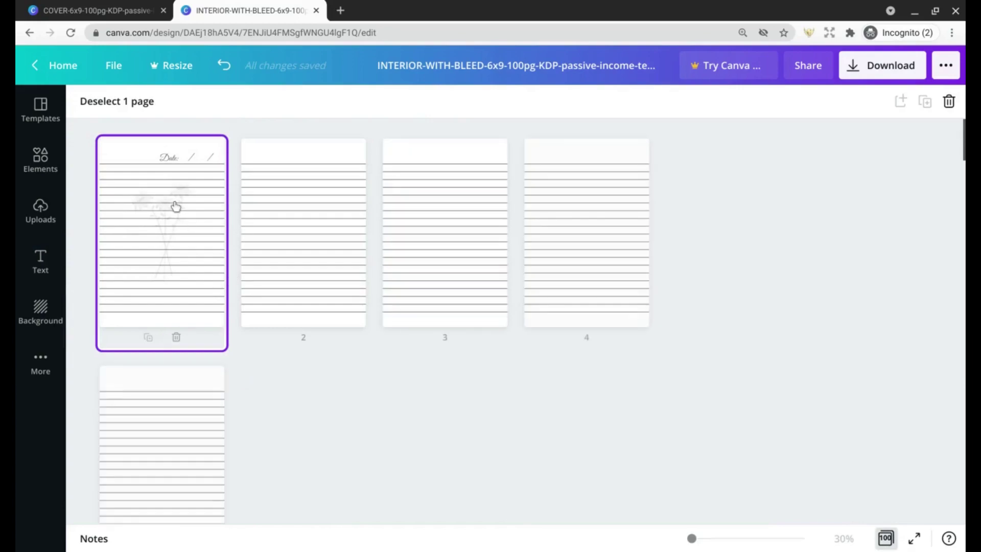
click(296, 213)
scroll(298, 216, down, 2)
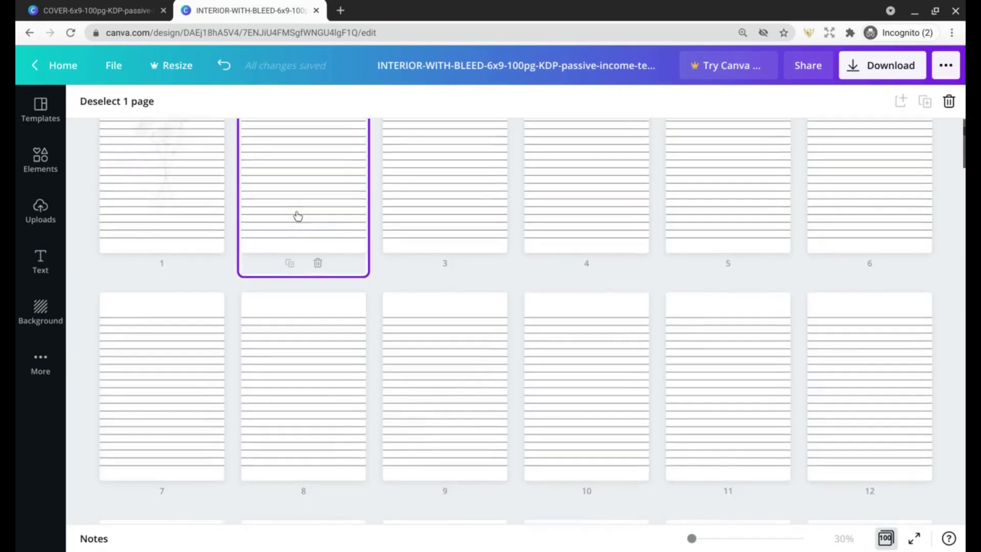
scroll(298, 215, down, 20)
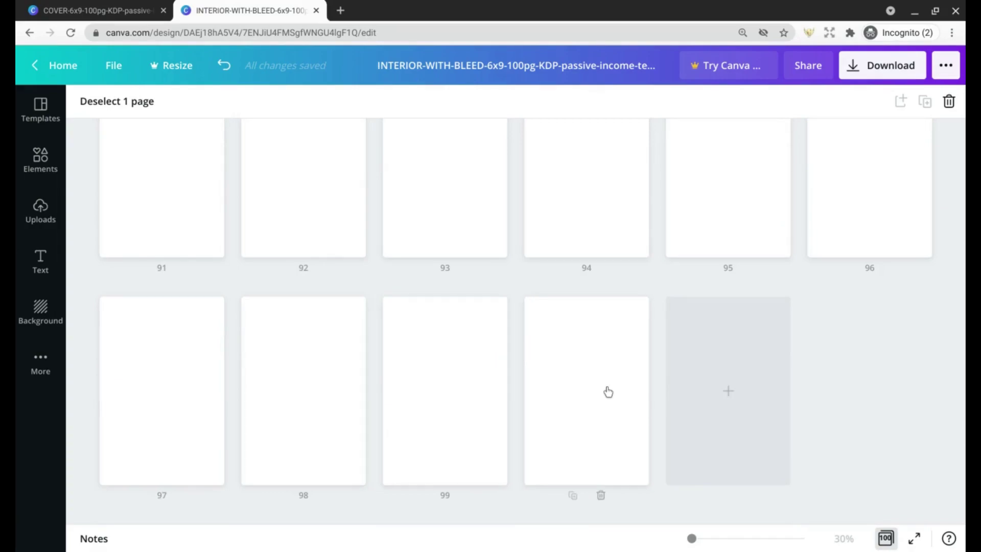
shift+click(588, 345)
right_click(587, 341)
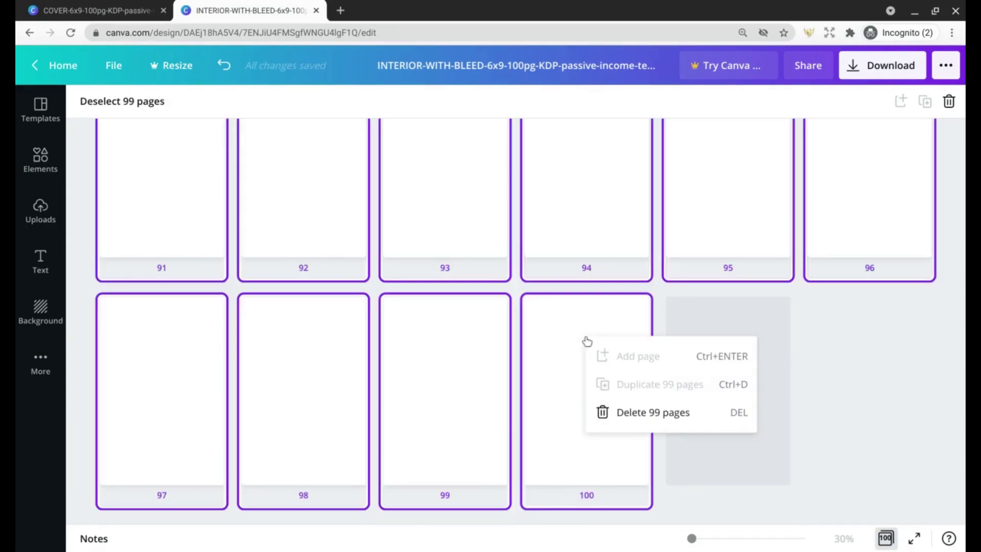
click(630, 413)
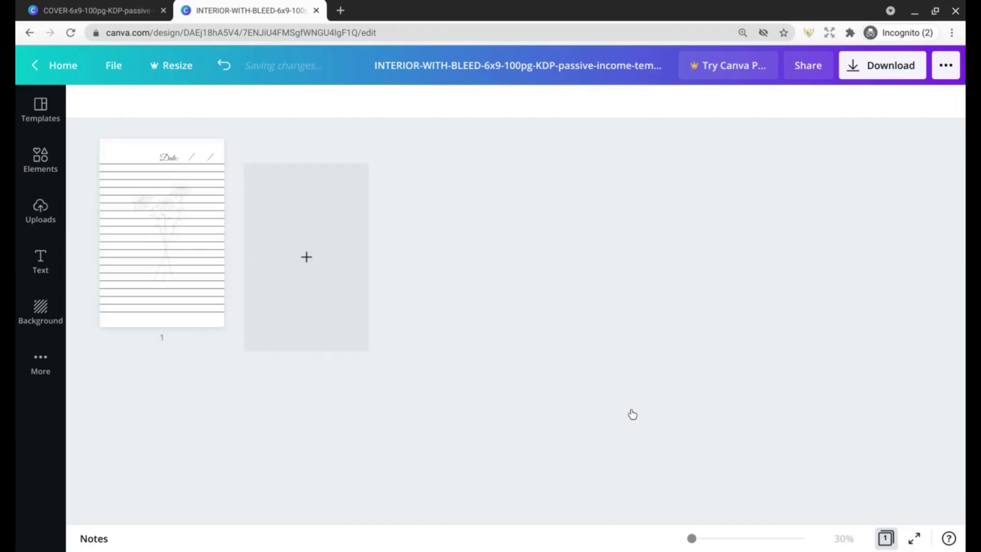
click(169, 220)
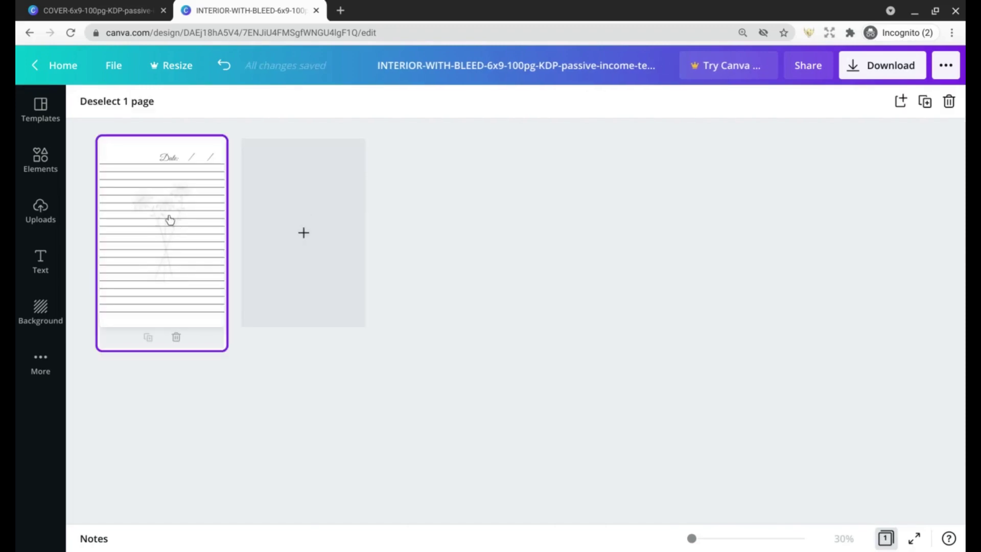
click(154, 303)
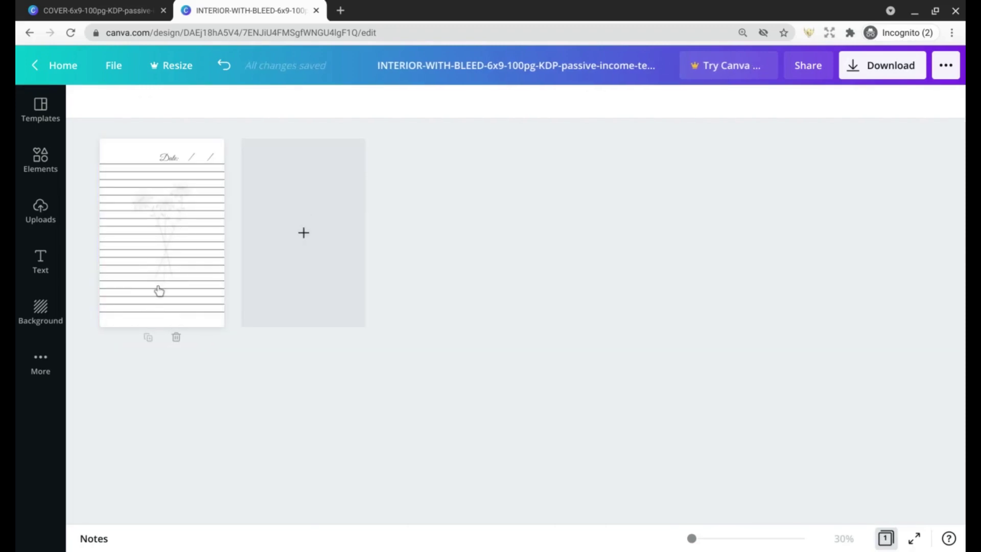
Step: Duplicate the decorated page 1, then duplicate both pages to make four
click(166, 256)
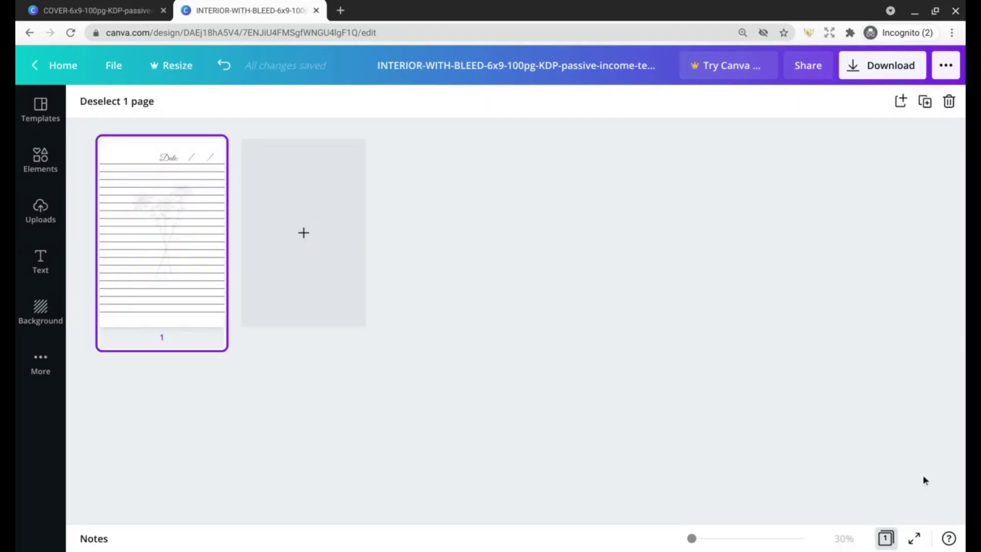
click(886, 537)
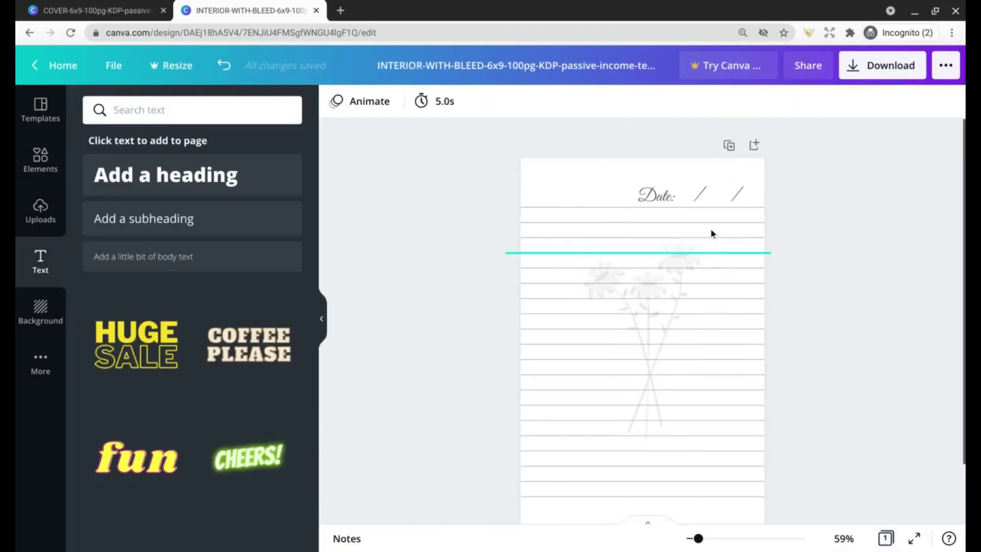
click(729, 145)
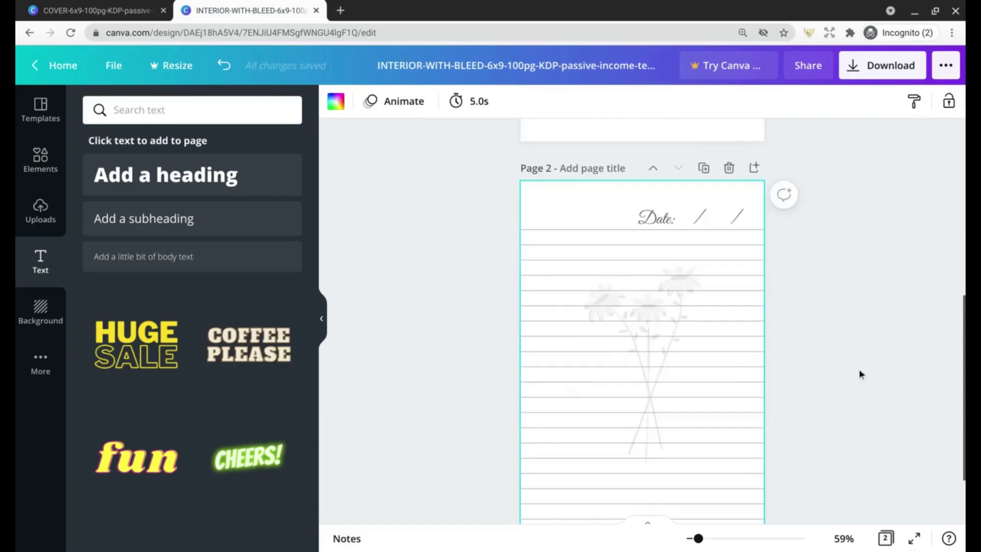
click(887, 536)
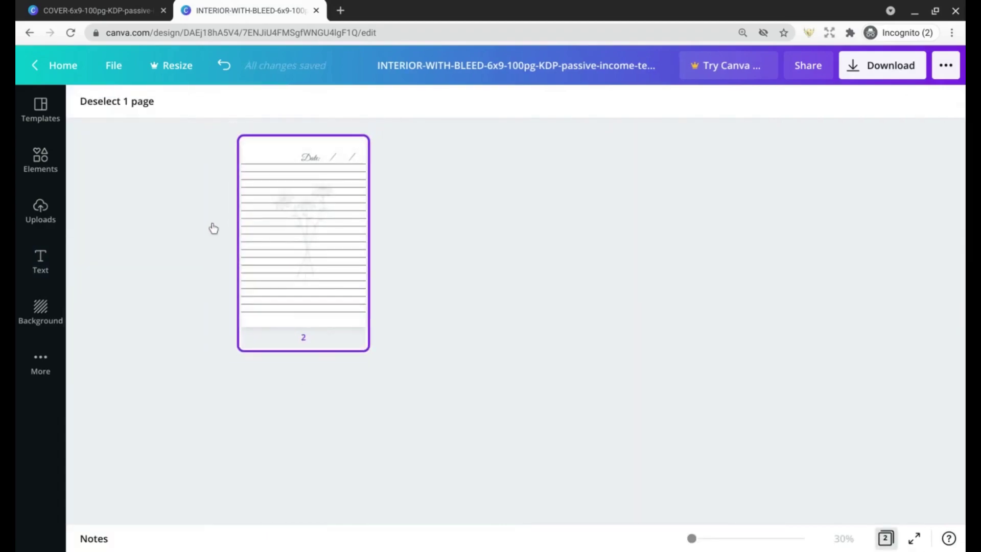
click(185, 224)
shift+click(294, 230)
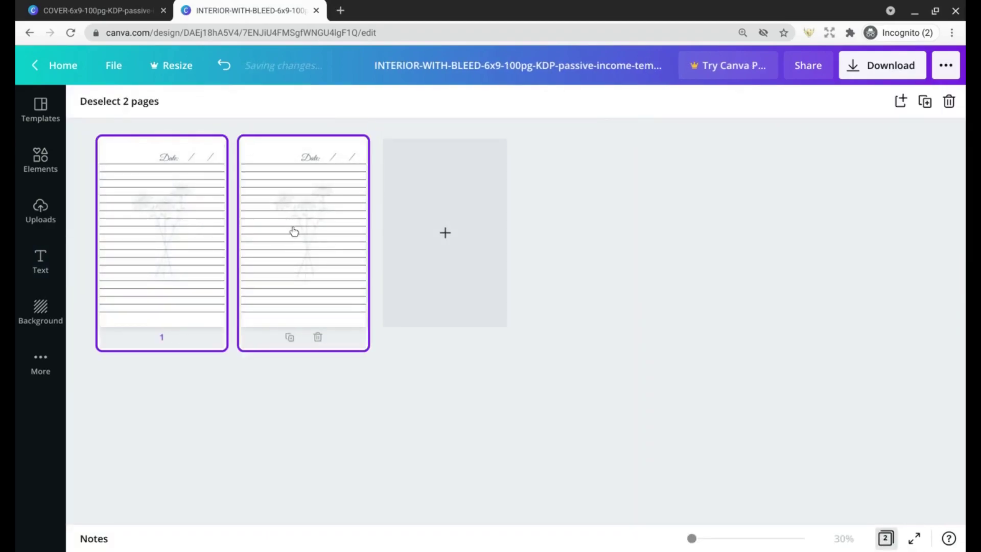
right_click(293, 230)
click(359, 276)
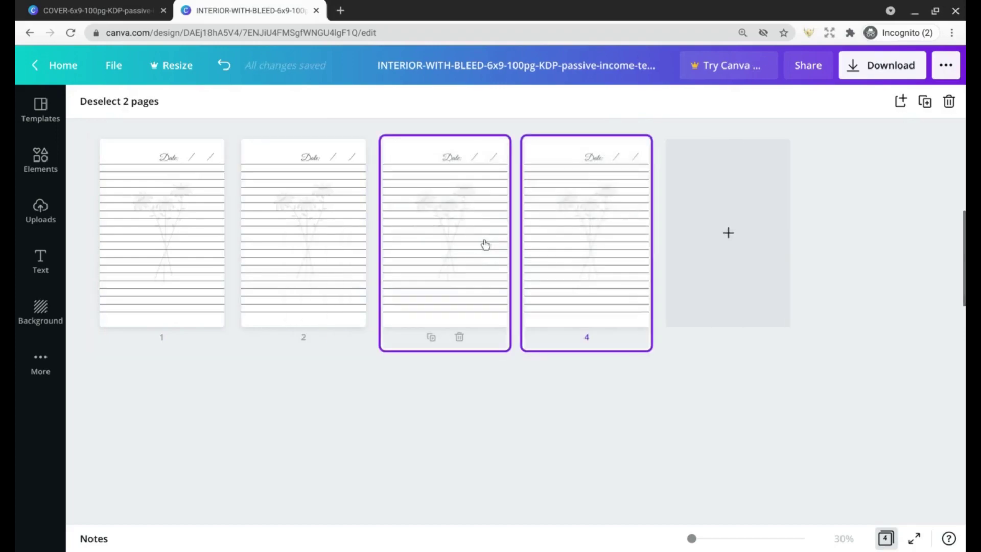
Step: Select pages 1–4 and repeatedly duplicate four pages at a time up to 32 pages
shift+click(582, 234)
shift+click(451, 221)
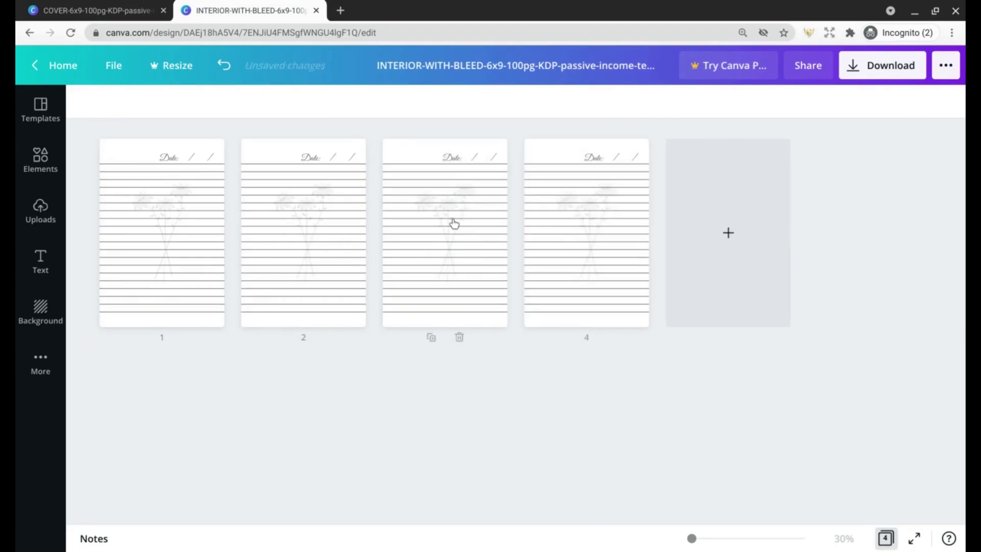
click(164, 219)
shift+click(542, 236)
right_click(542, 236)
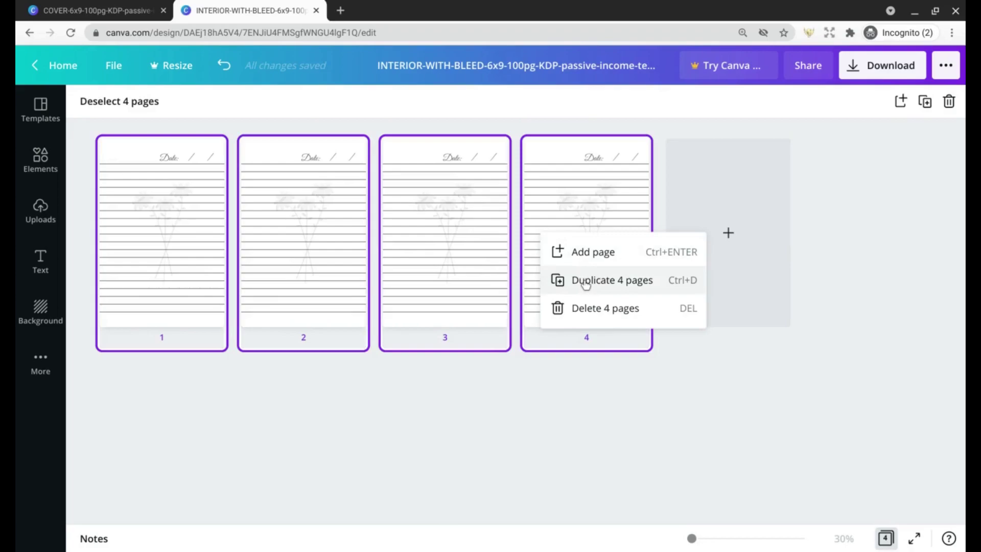
click(588, 281)
right_click(726, 257)
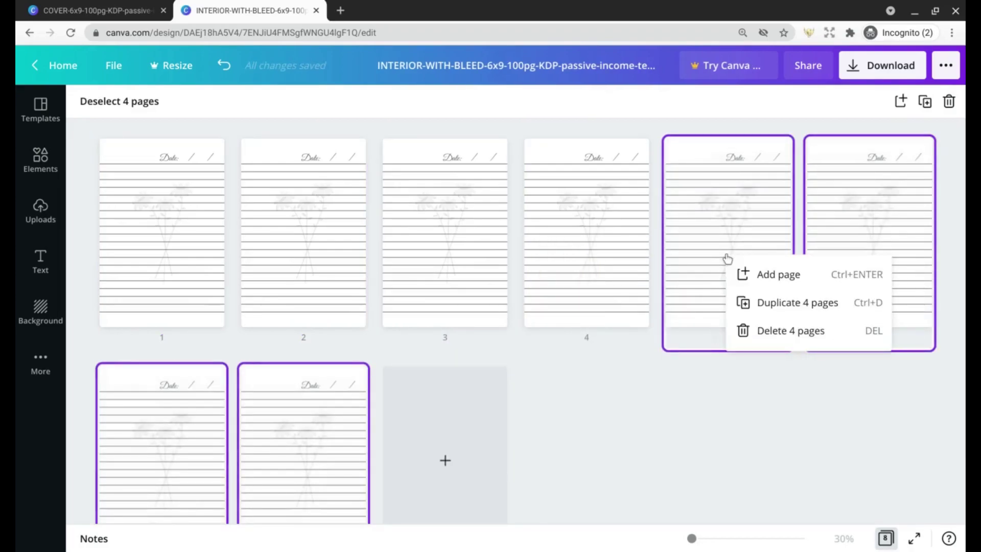
click(757, 301)
right_click(418, 416)
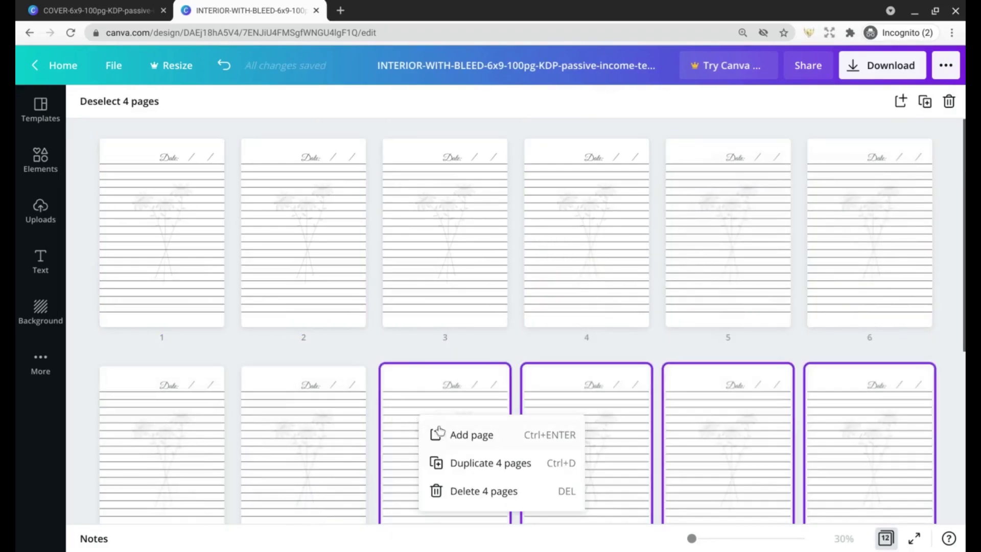
click(461, 458)
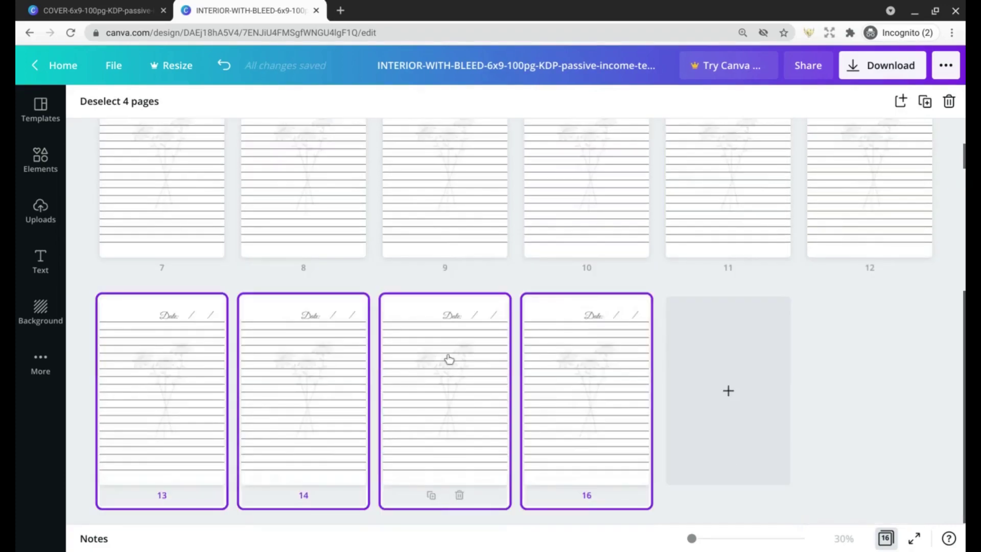
right_click(449, 359)
click(460, 401)
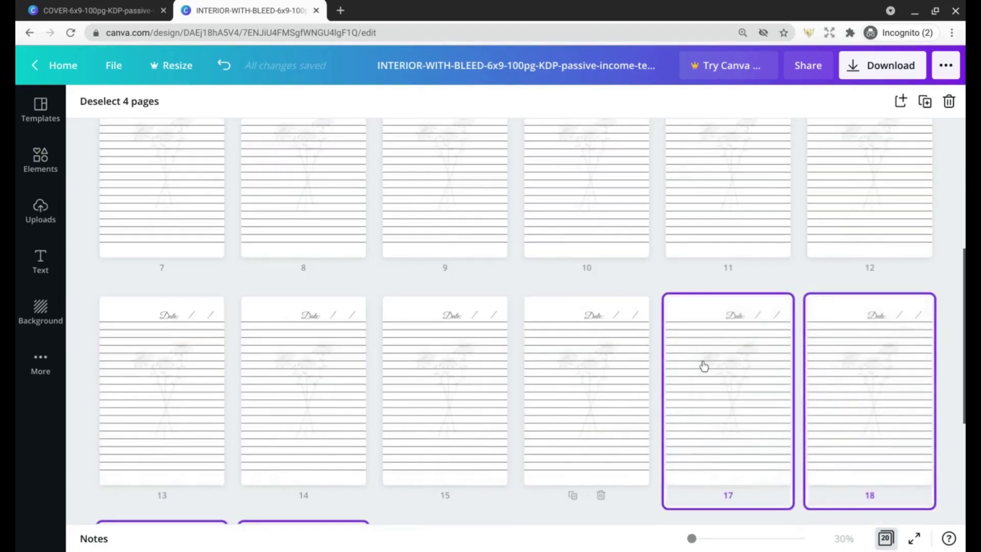
right_click(704, 366)
click(743, 407)
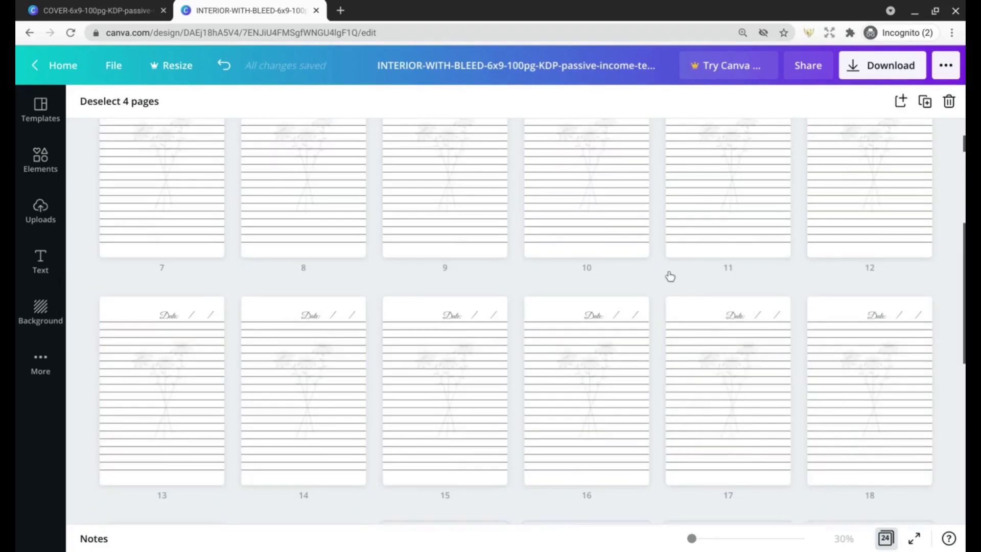
right_click(456, 204)
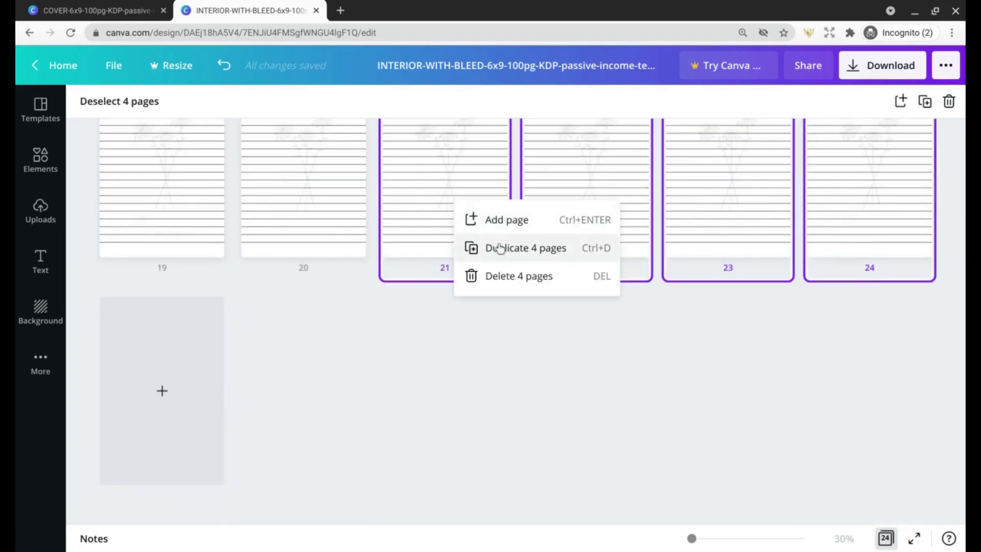
click(497, 249)
right_click(483, 347)
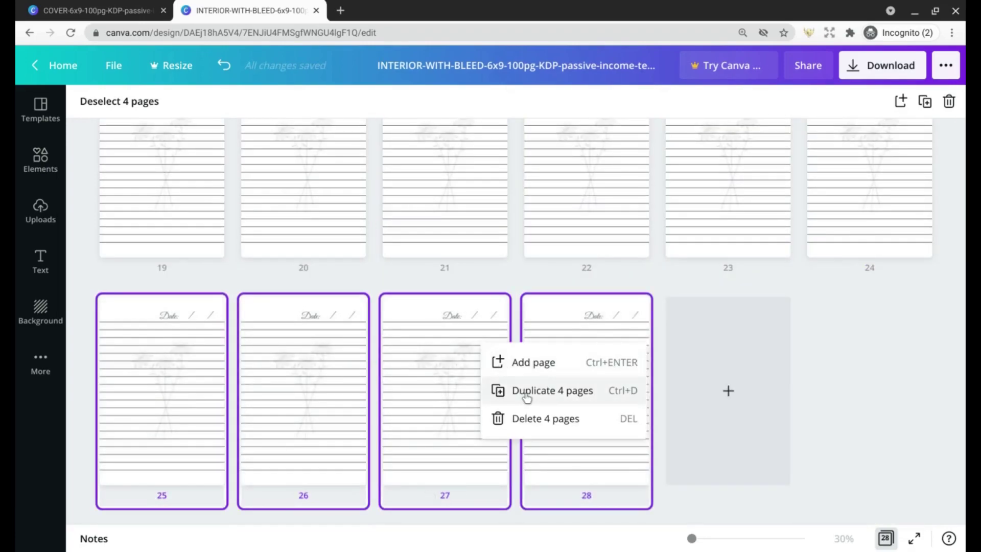
click(526, 390)
Step: Keep duplicating four pages at a time until the interior reaches 60 pages
right_click(278, 350)
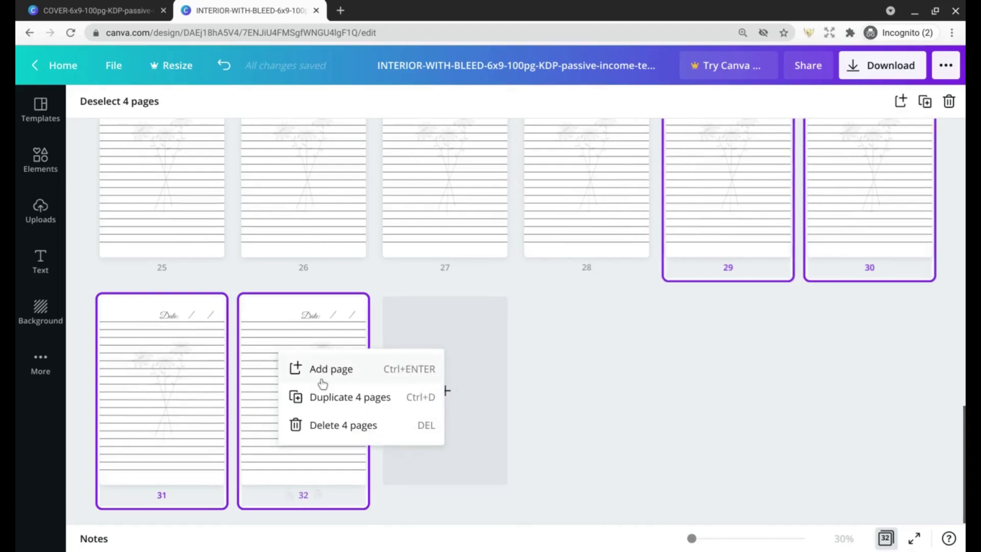
click(332, 397)
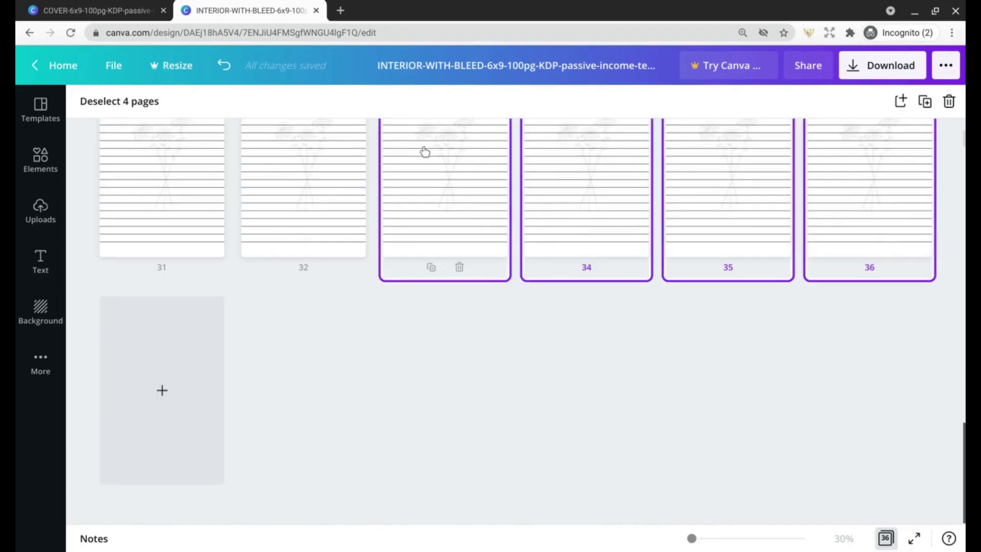
right_click(424, 152)
click(464, 195)
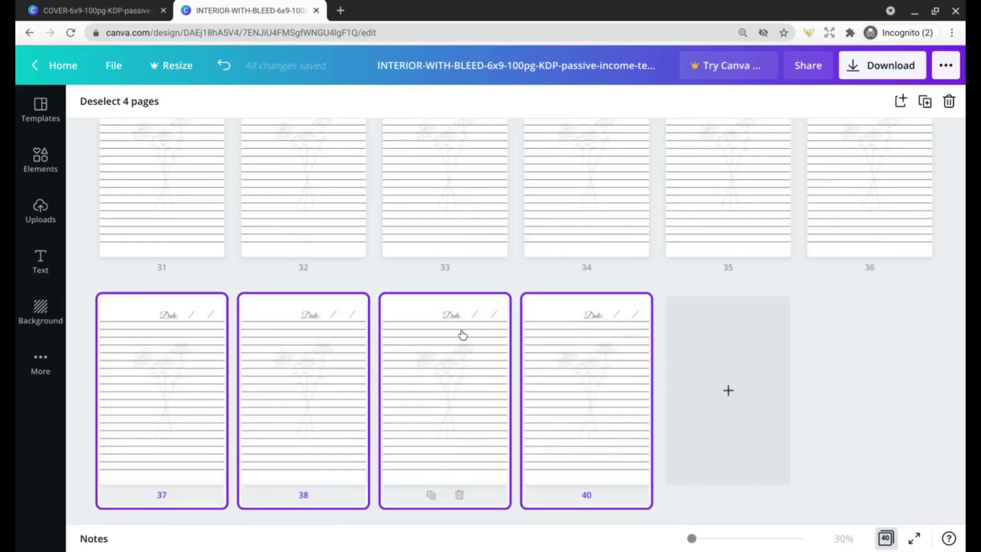
right_click(462, 335)
click(502, 386)
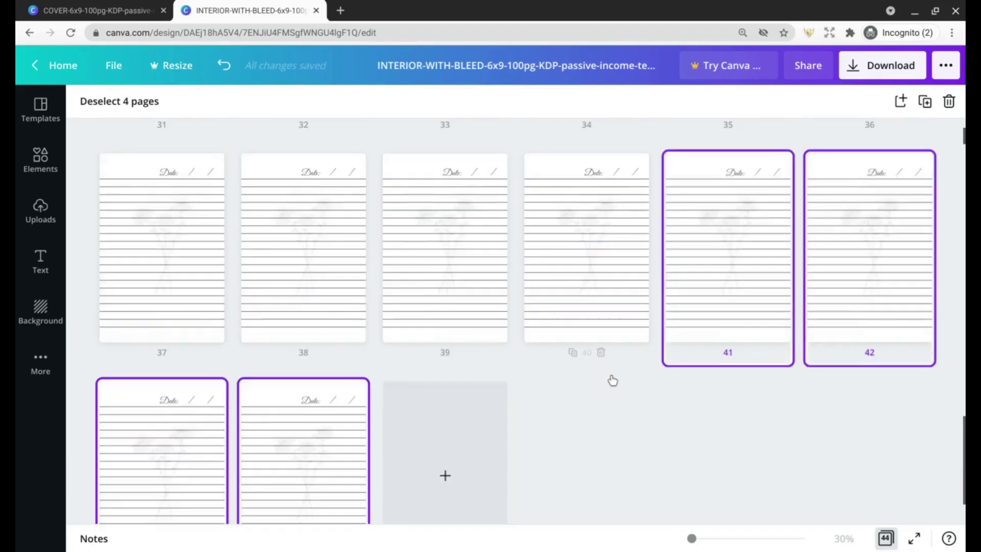
right_click(278, 351)
click(321, 397)
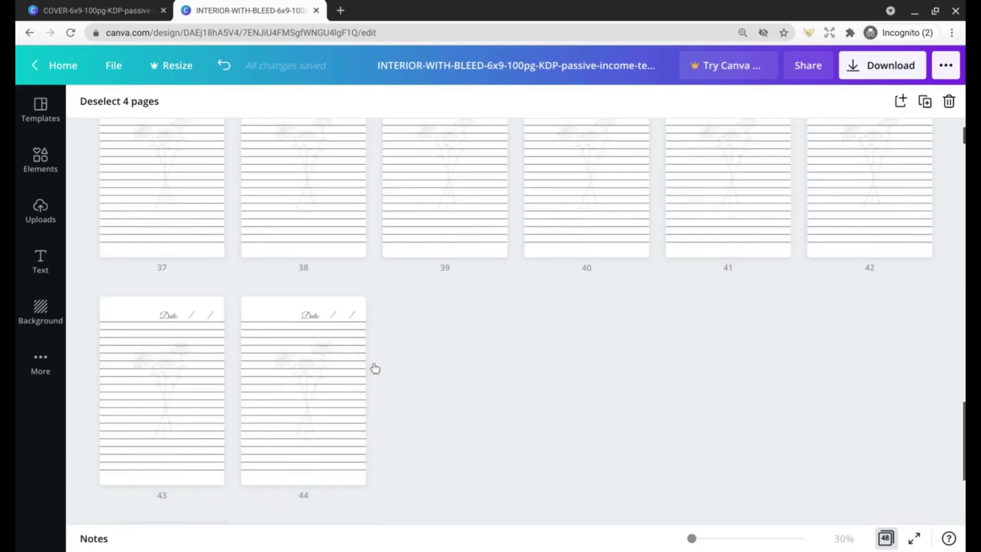
scroll(422, 344, down, 3)
right_click(460, 143)
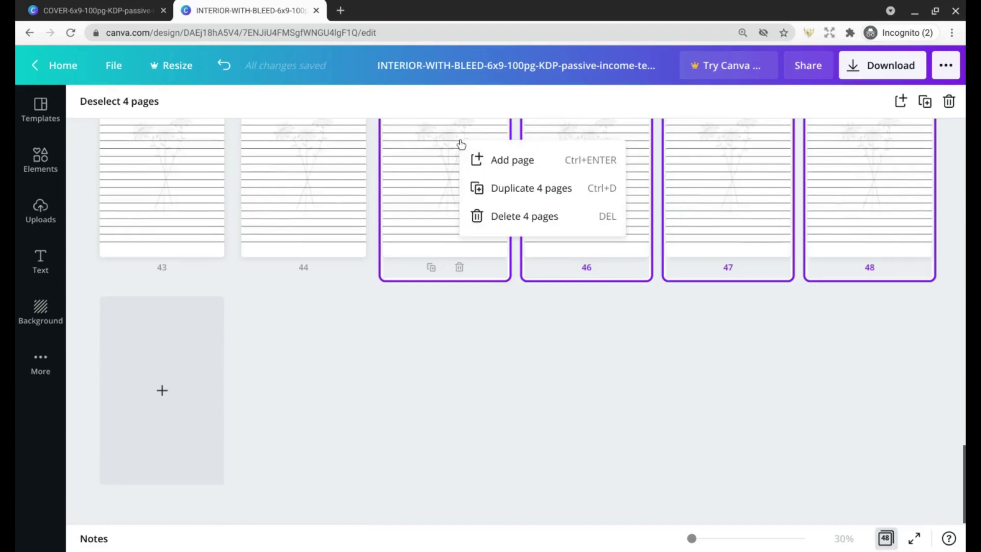
click(503, 195)
right_click(561, 346)
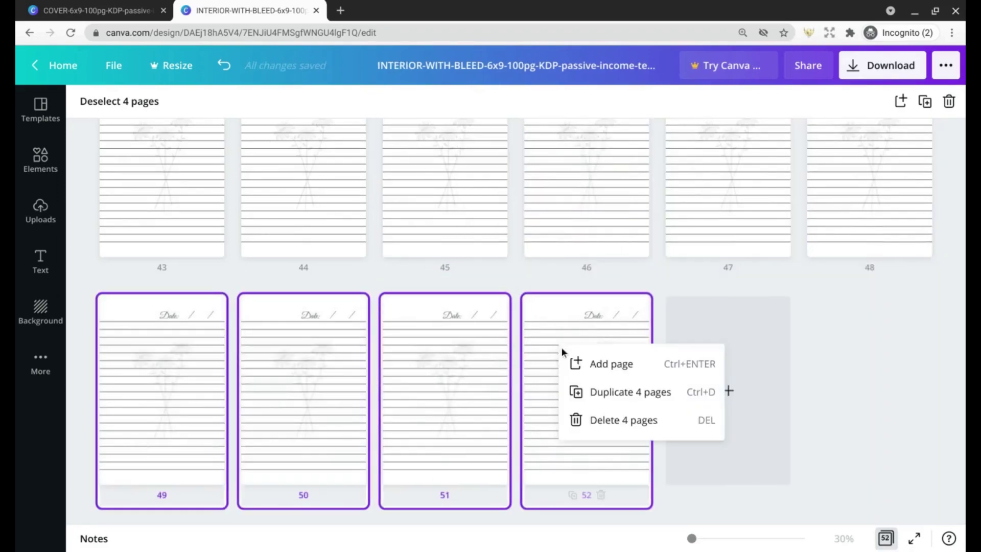
click(603, 393)
scroll(603, 394, down, 3)
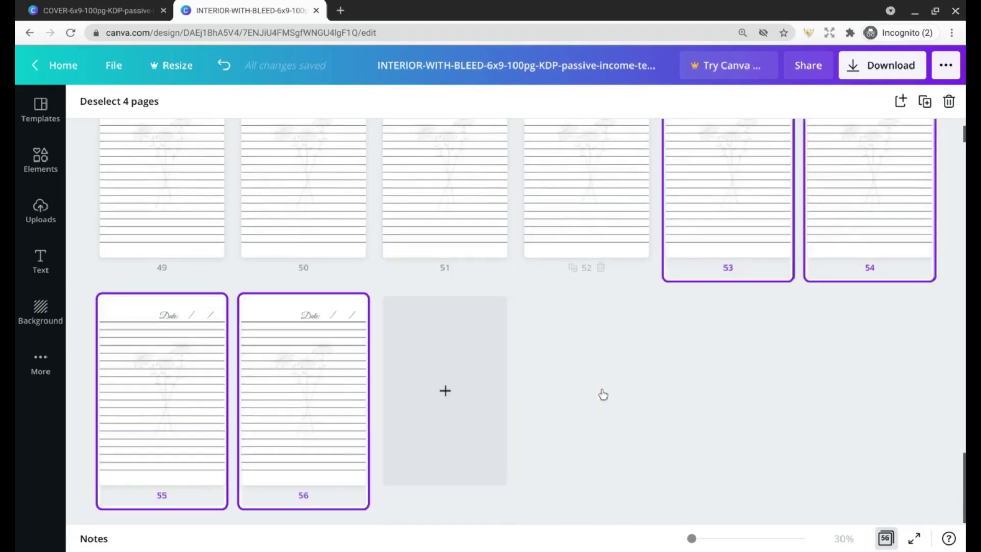
right_click(294, 374)
click(346, 416)
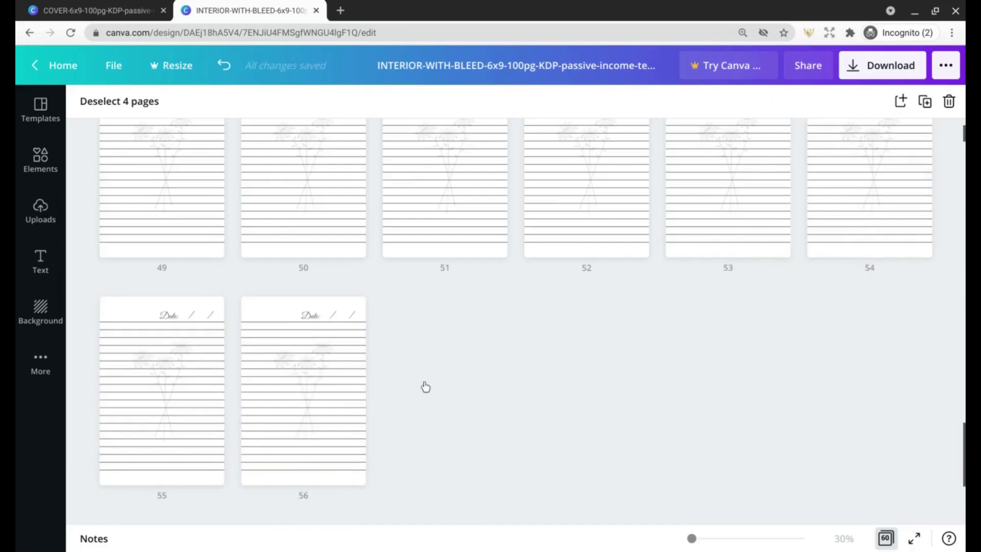
Step: Select pages 44–58 and duplicate all 15 of them
shift+click(831, 401)
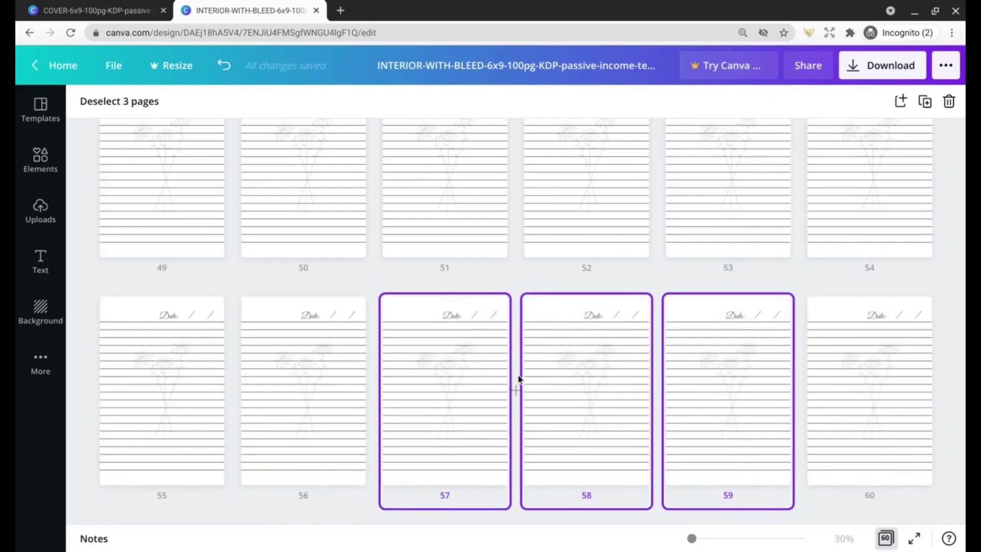
shift+click(405, 355)
shift+click(565, 380)
shift+click(673, 401)
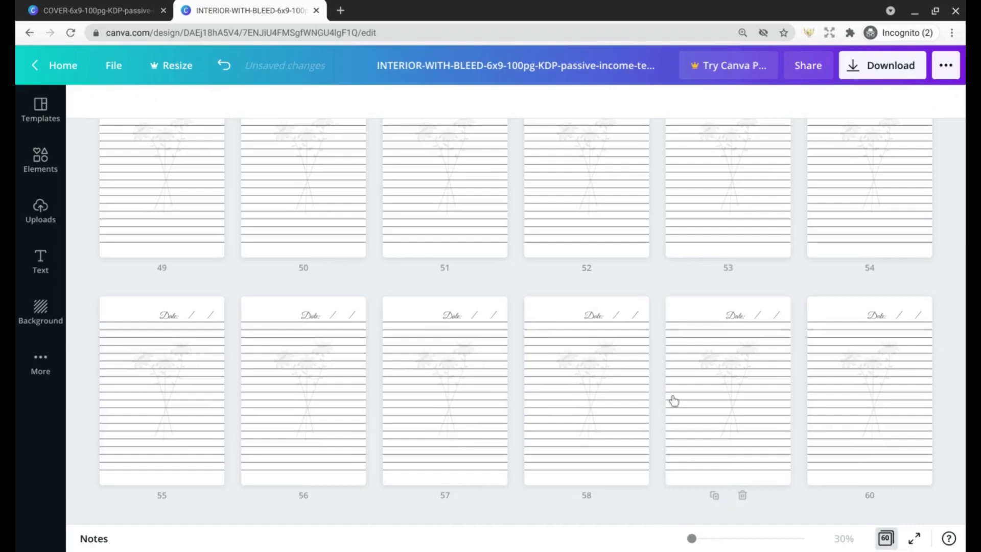
click(592, 398)
scroll(591, 398, up, 6)
shift+click(278, 207)
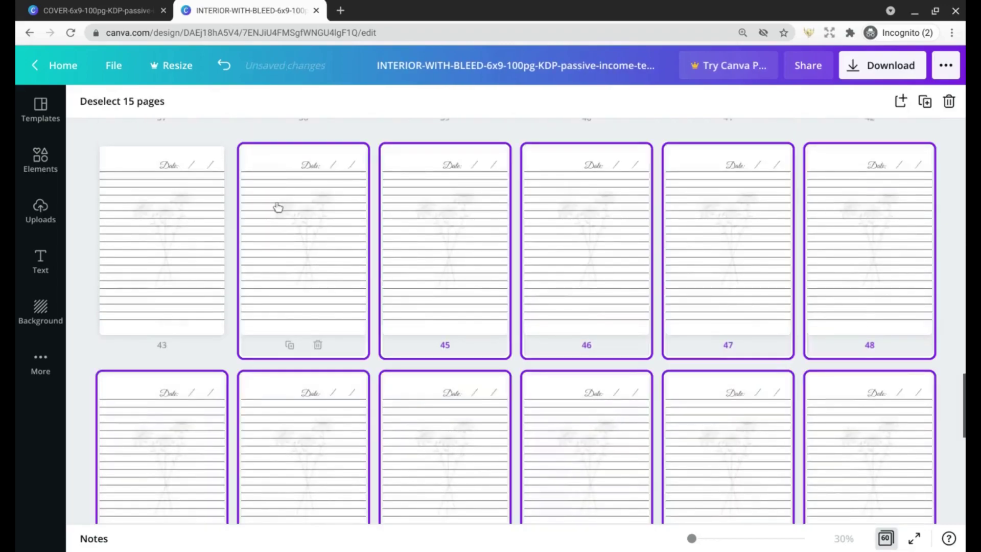
right_click(278, 208)
click(320, 254)
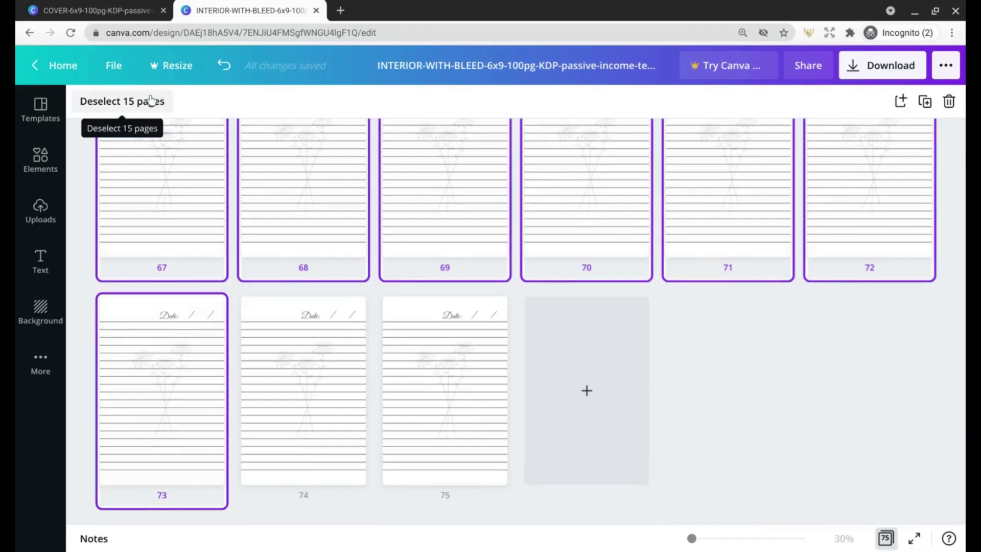
click(170, 102)
Step: Duplicate pages 67–75, then duplicate the new pages 76–84 into 85–93
click(417, 367)
shift+click(165, 187)
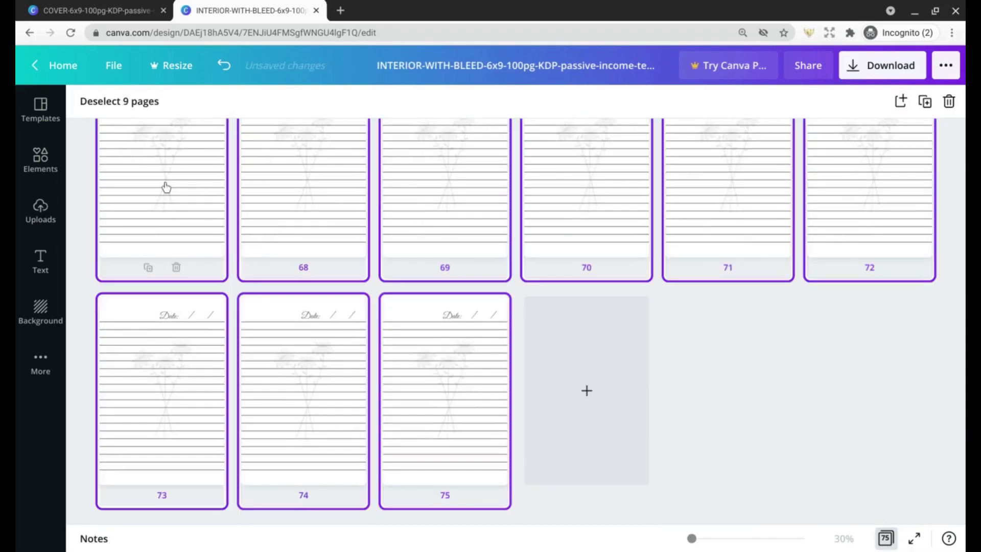
right_click(164, 186)
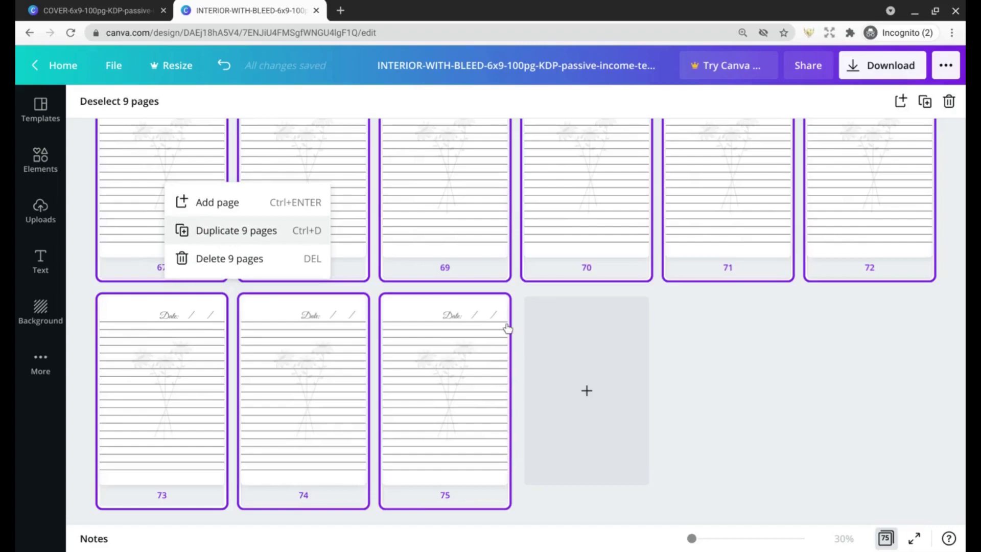
key(ctrl+d)
right_click(586, 339)
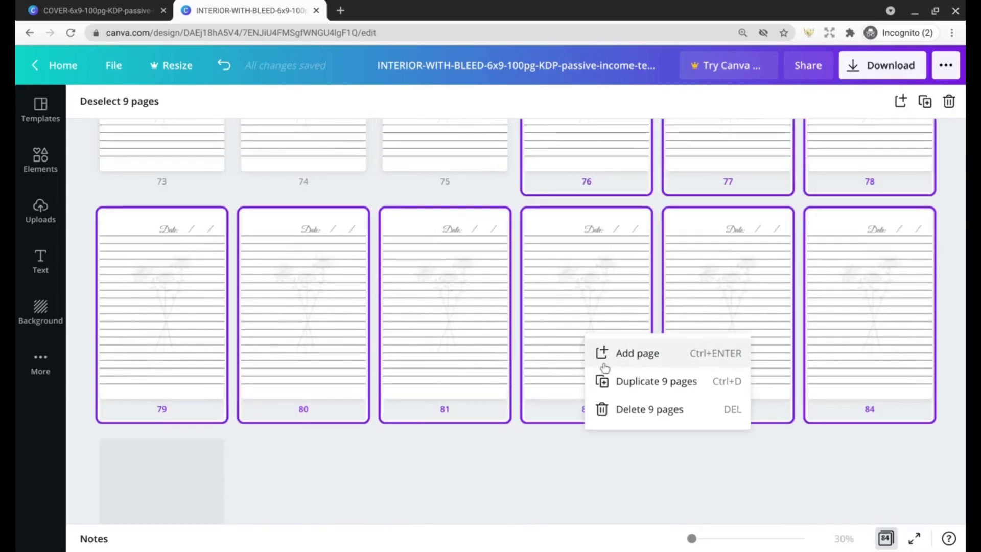
click(613, 382)
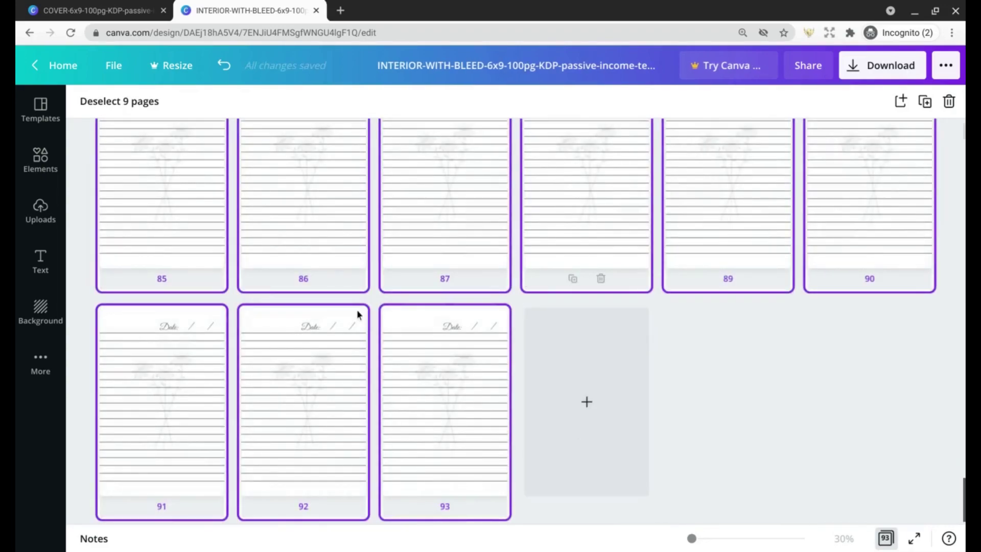
Step: Duplicate pages 87–93 to bring the interior to exactly 100 pages, then clear the selection
click(144, 103)
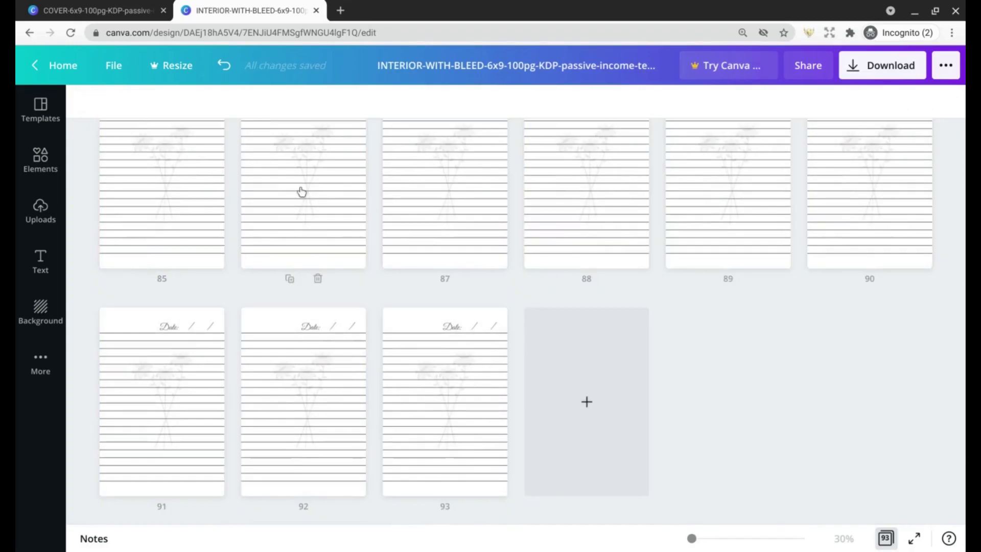
click(300, 193)
shift+click(427, 359)
right_click(427, 359)
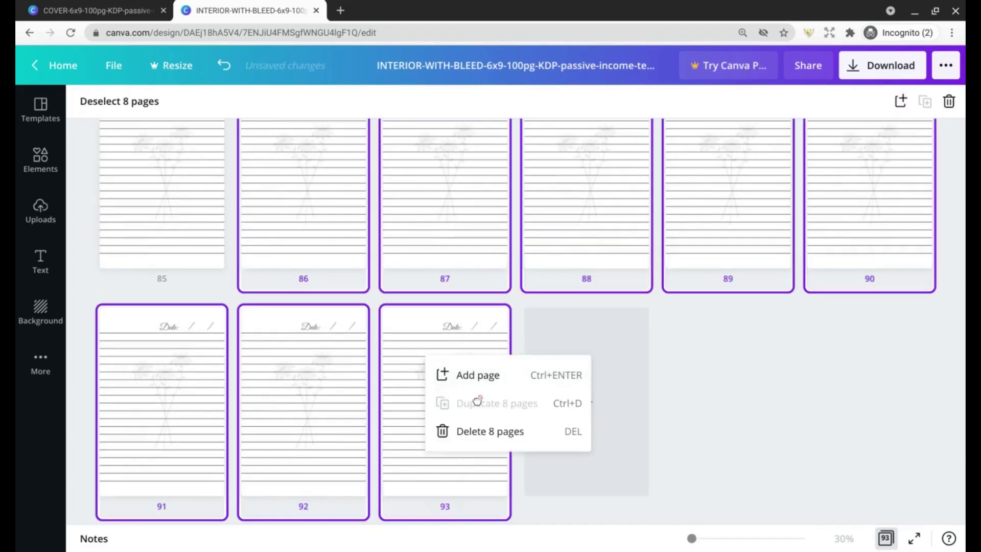
click(152, 111)
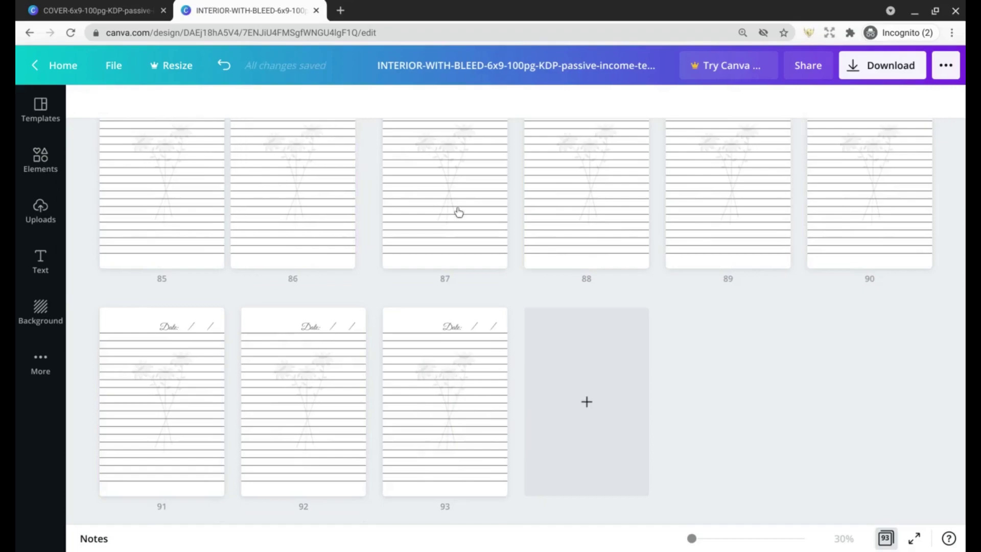
click(458, 212)
shift+click(464, 415)
right_click(465, 415)
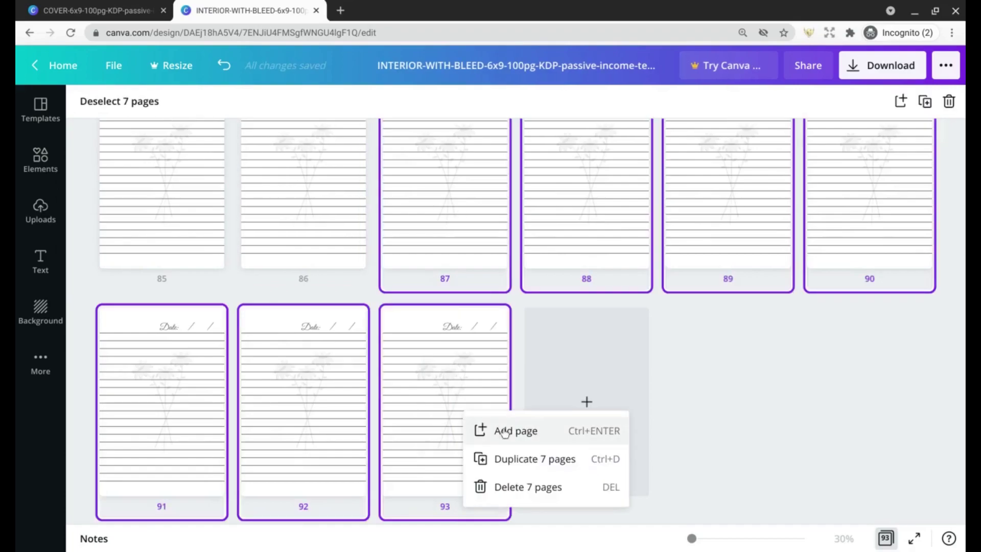
click(518, 458)
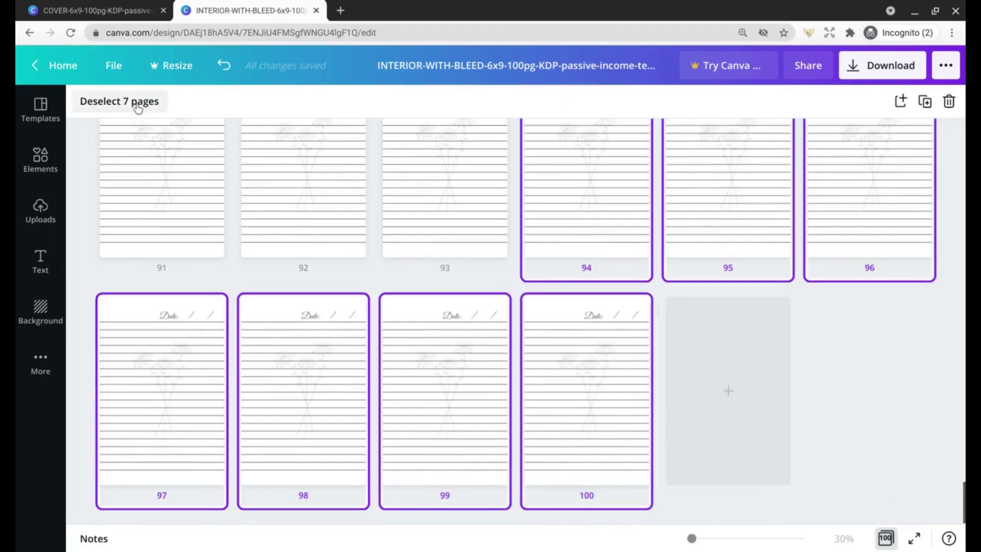
click(137, 105)
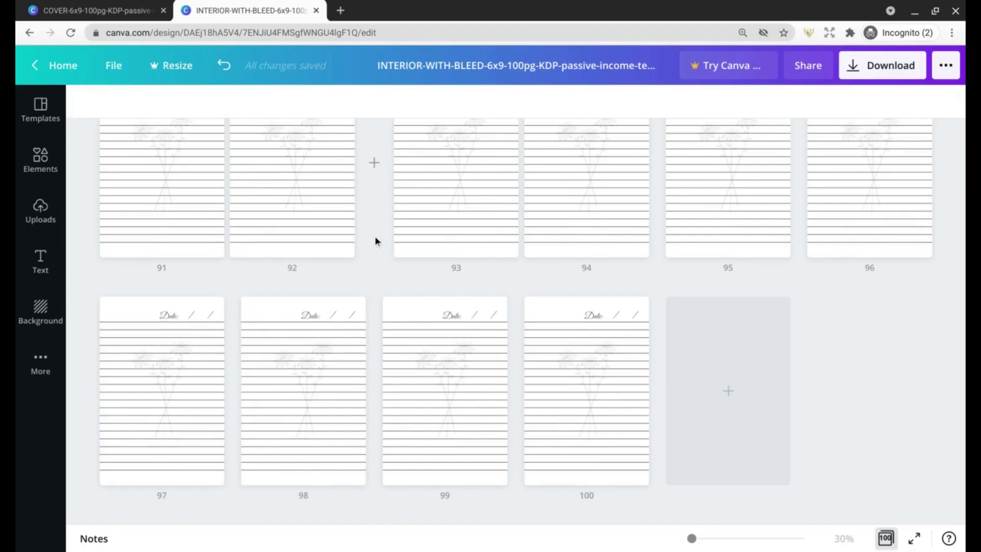
scroll(375, 236, up, 20)
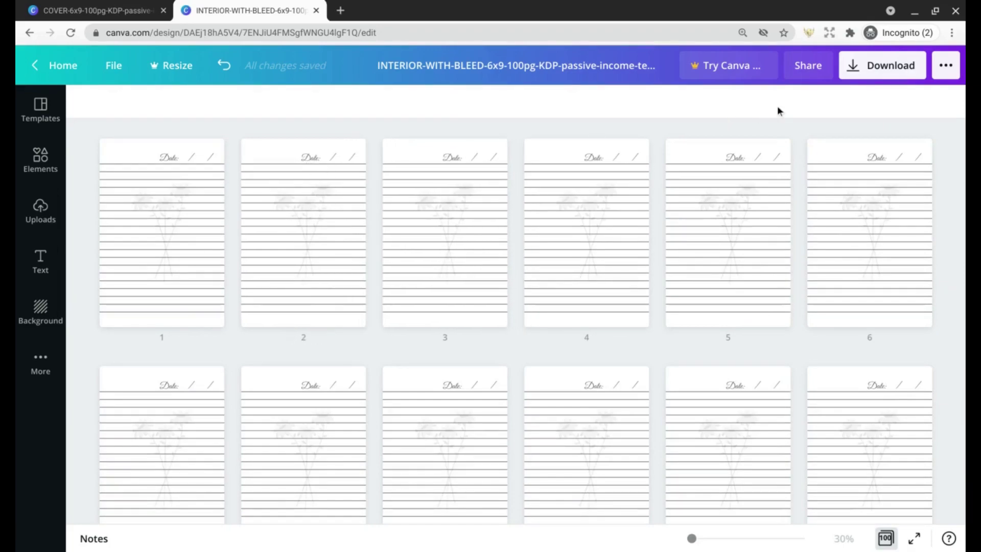
Step: Leave grid view and choose PDF Print as the download file type
click(886, 539)
click(875, 68)
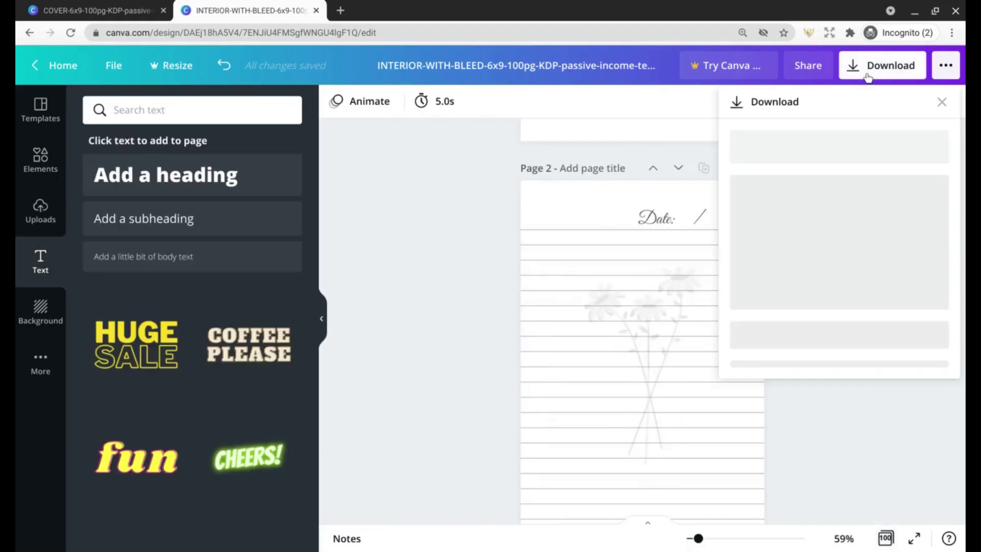
click(857, 166)
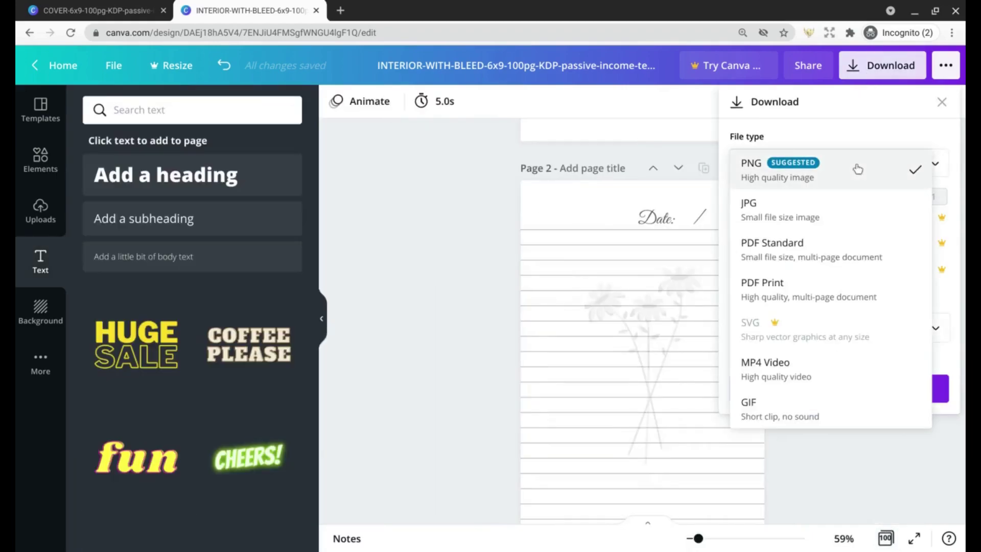
click(814, 288)
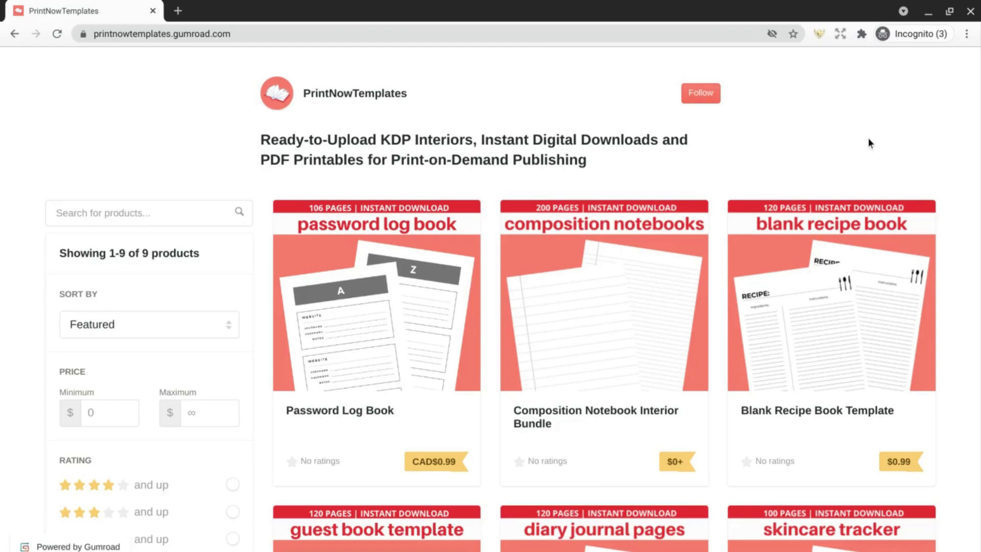
scroll(869, 137, down, 1)
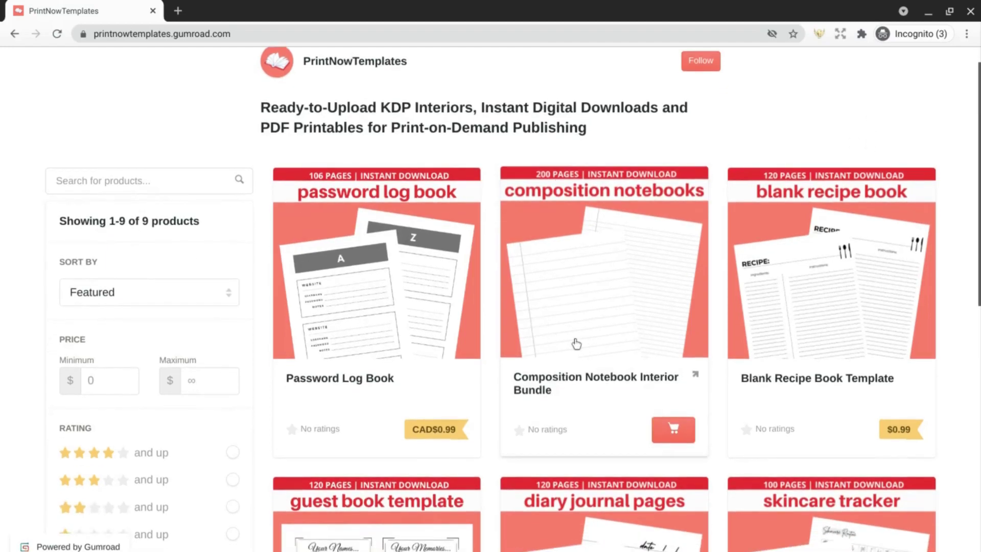
scroll(634, 235, down, 4)
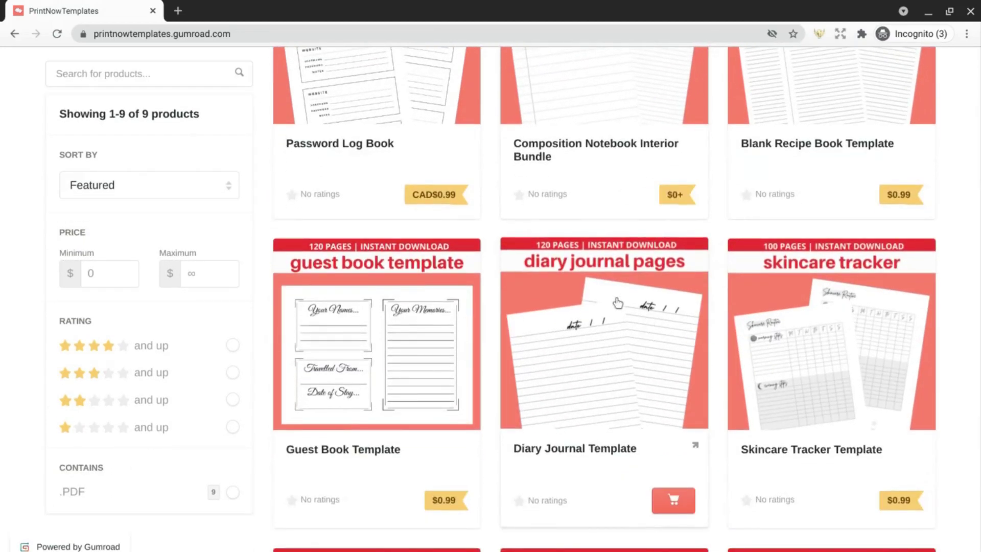
scroll(710, 219, up, 4)
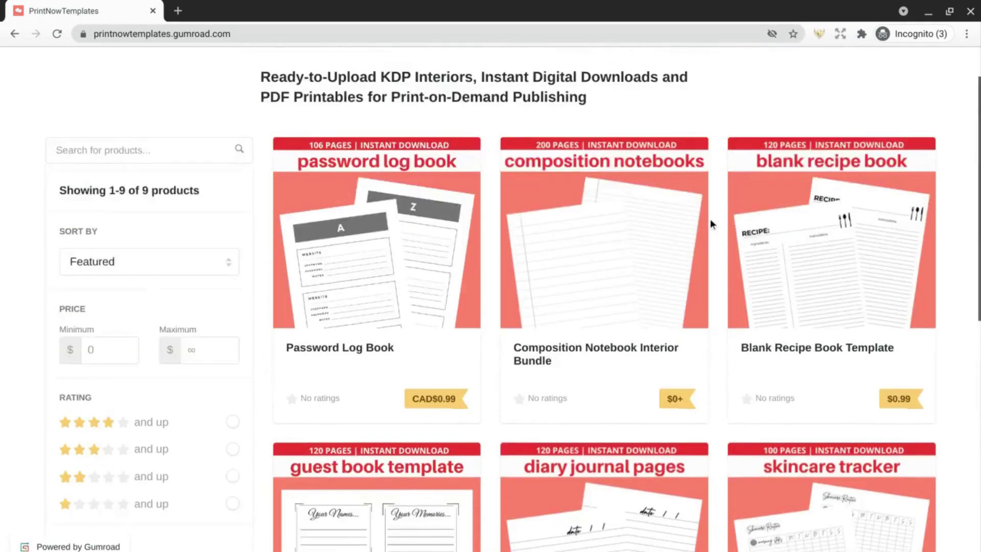
scroll(711, 219, up, 1)
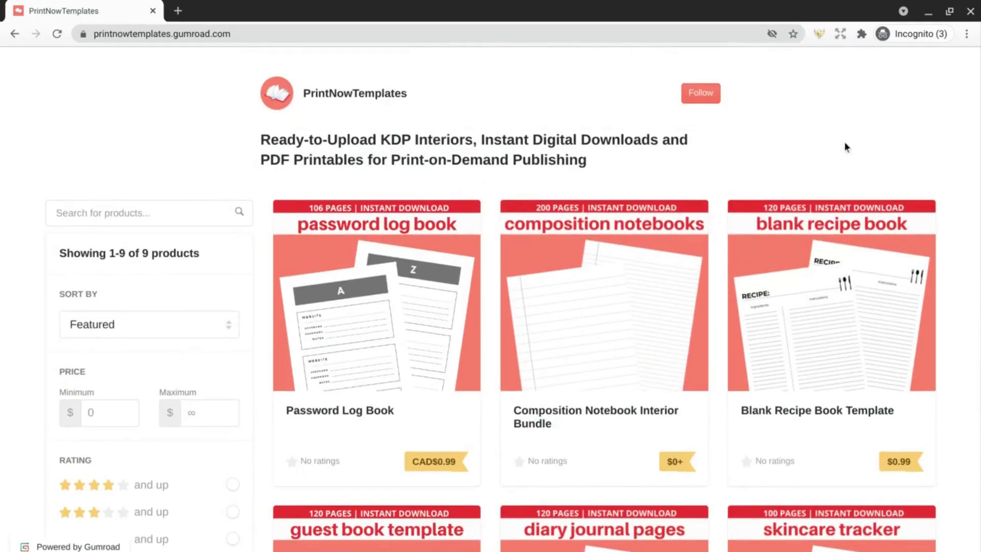
scroll(926, 137, down, 5)
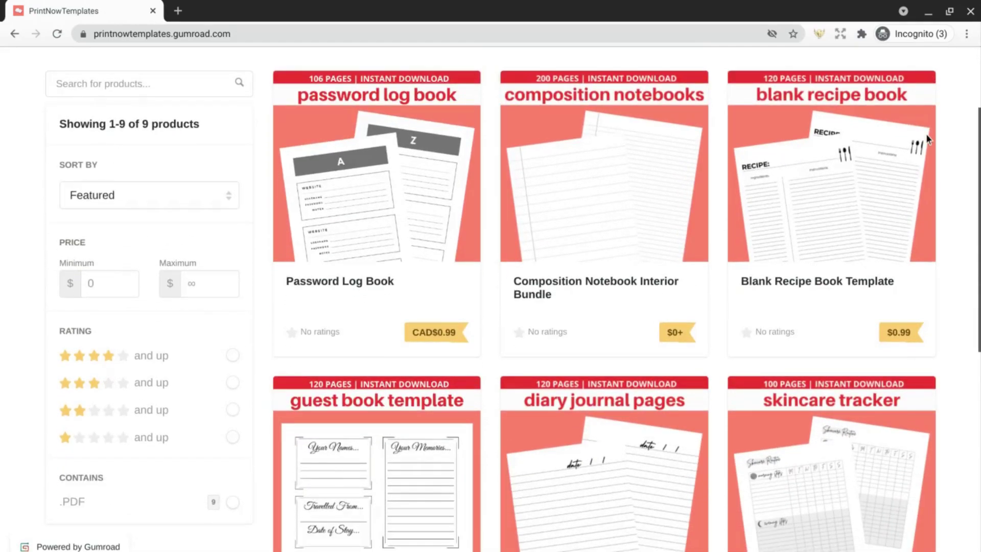
scroll(926, 138, down, 5)
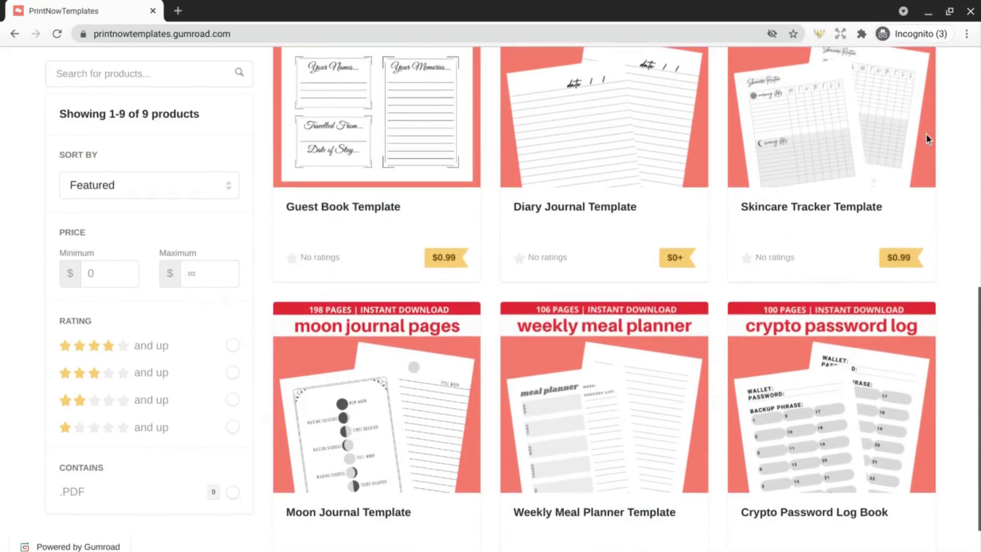
scroll(928, 139, up, 4)
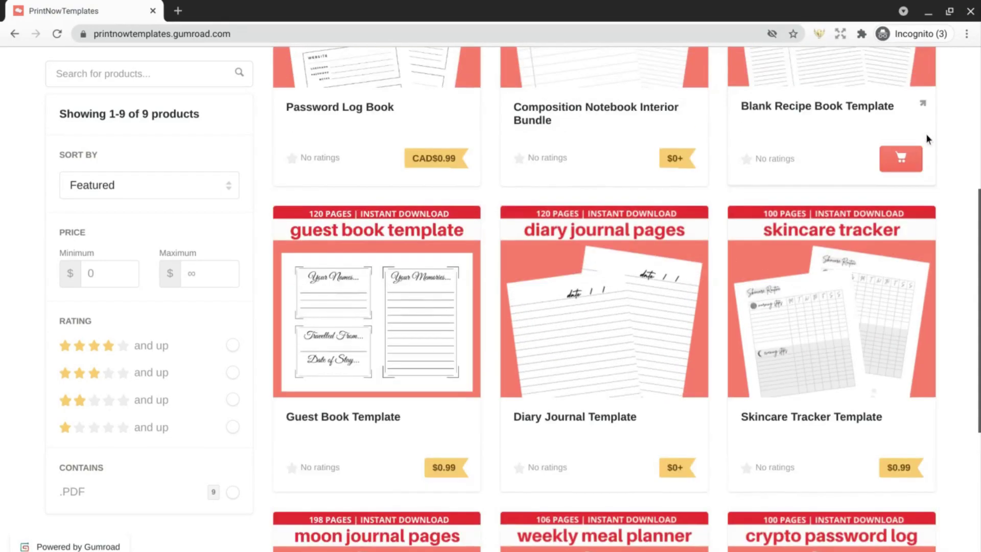